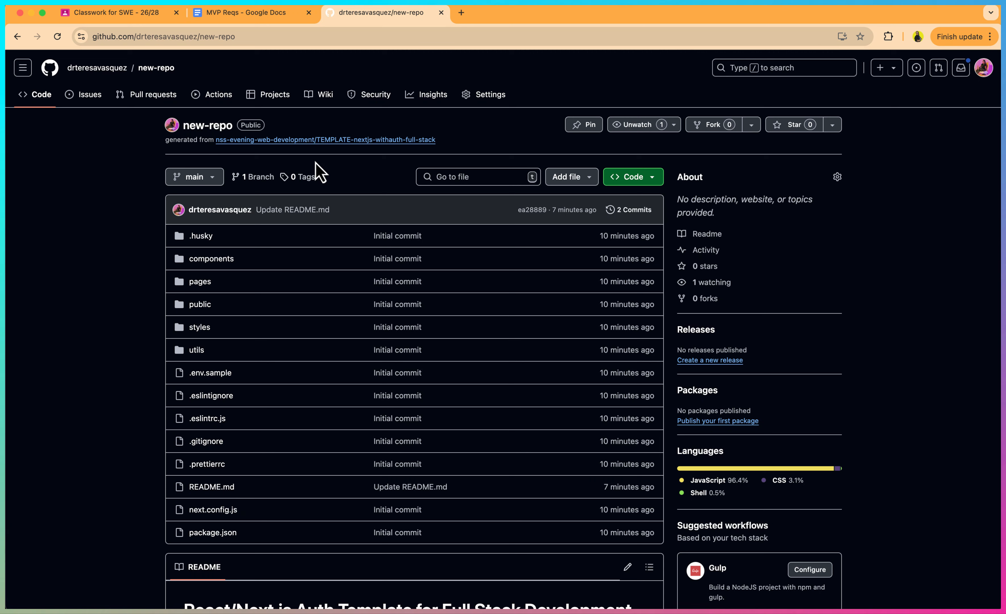
Create a new project from the repository's projects page using the Board layout, named "SWE Super Project"
left_click(268, 98)
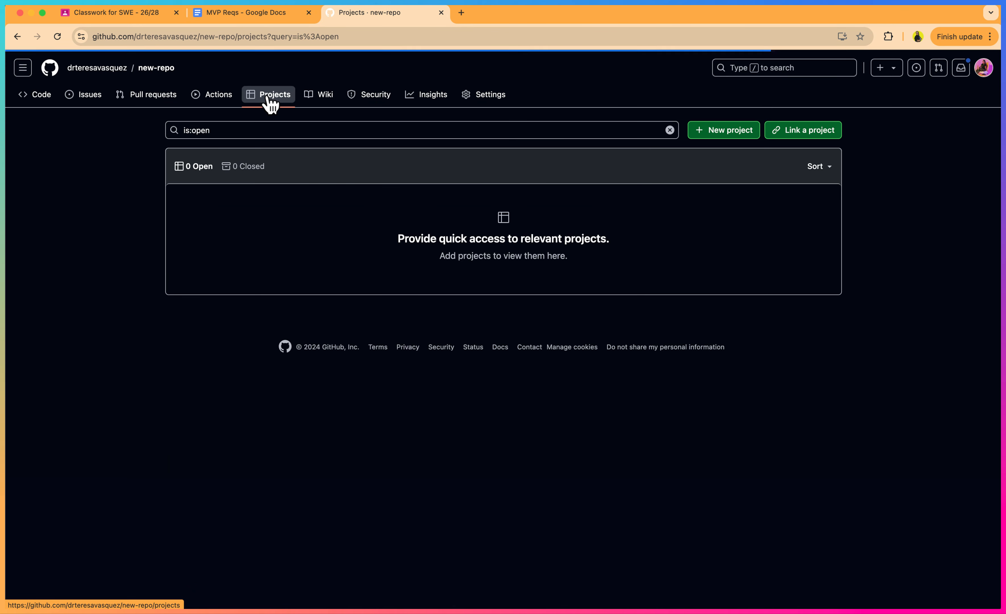
left_click(715, 136)
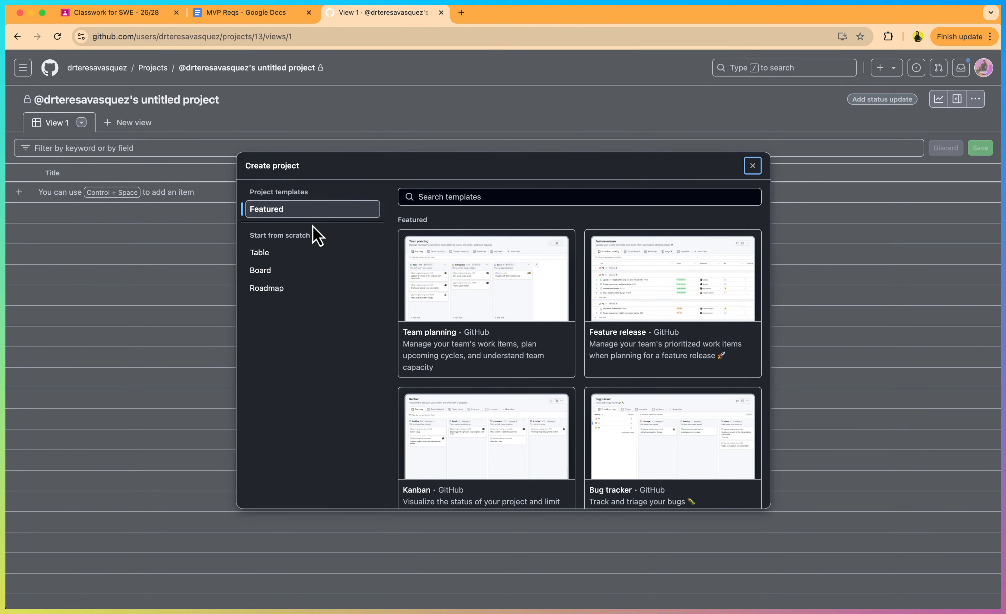
left_click(293, 271)
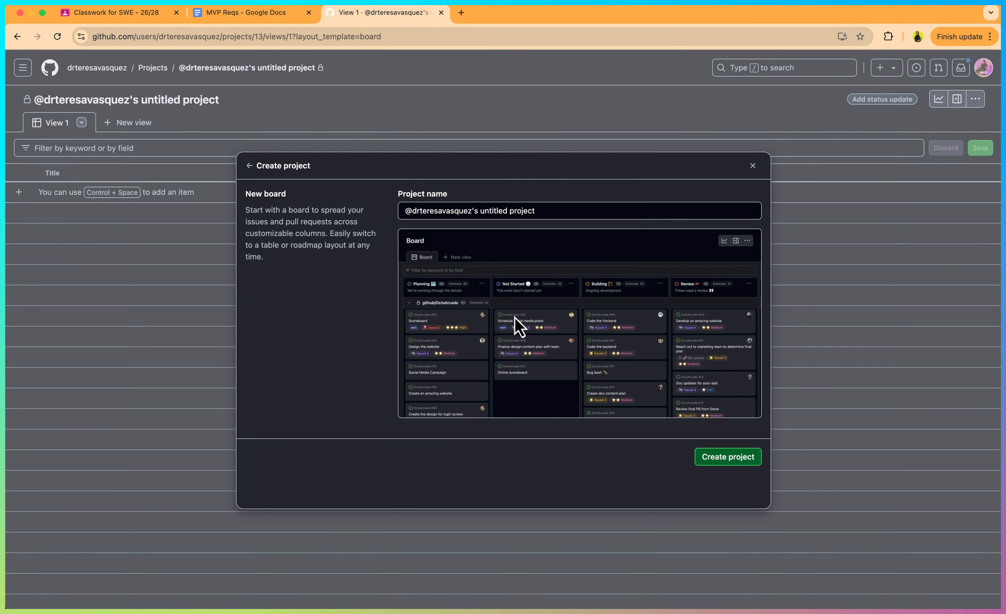
triple_click(439, 213)
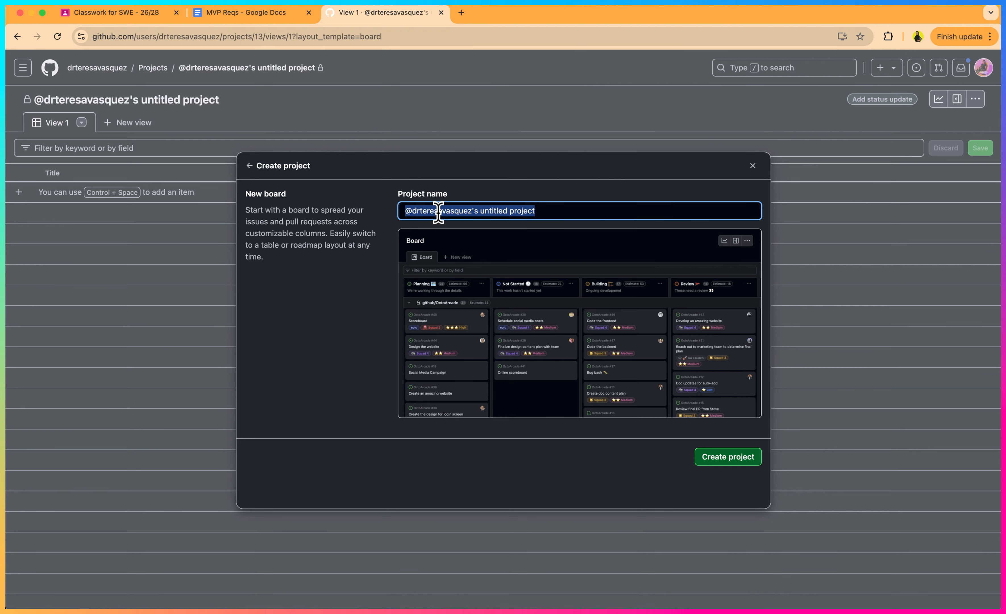
type("SWE Super")
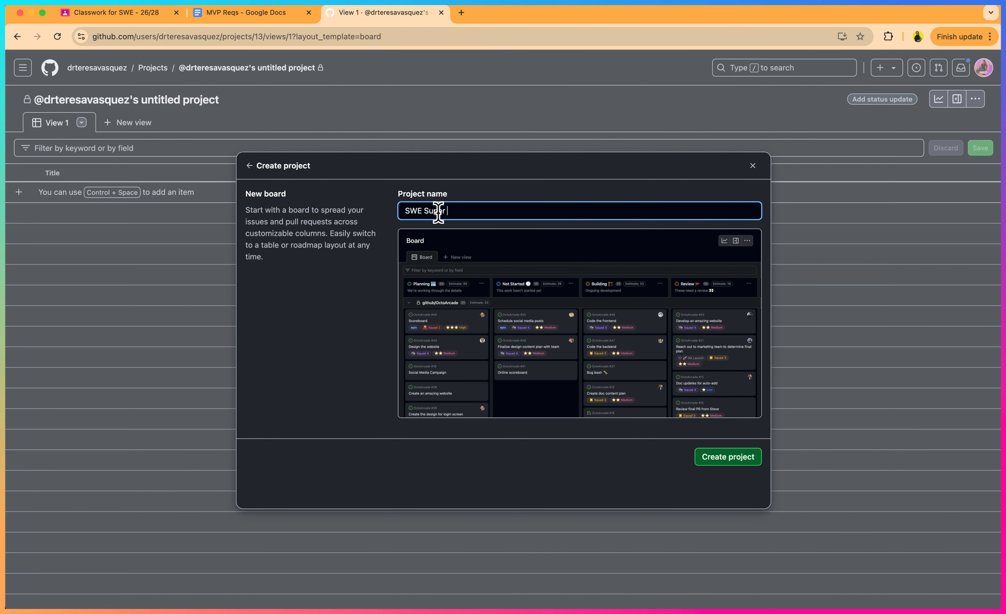
type(" Project")
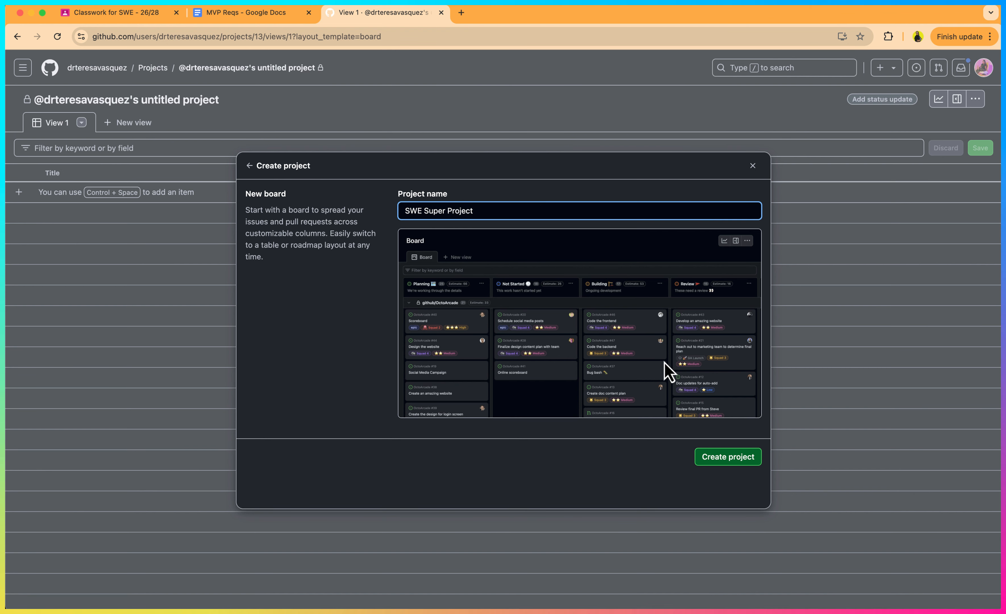
left_click(746, 460)
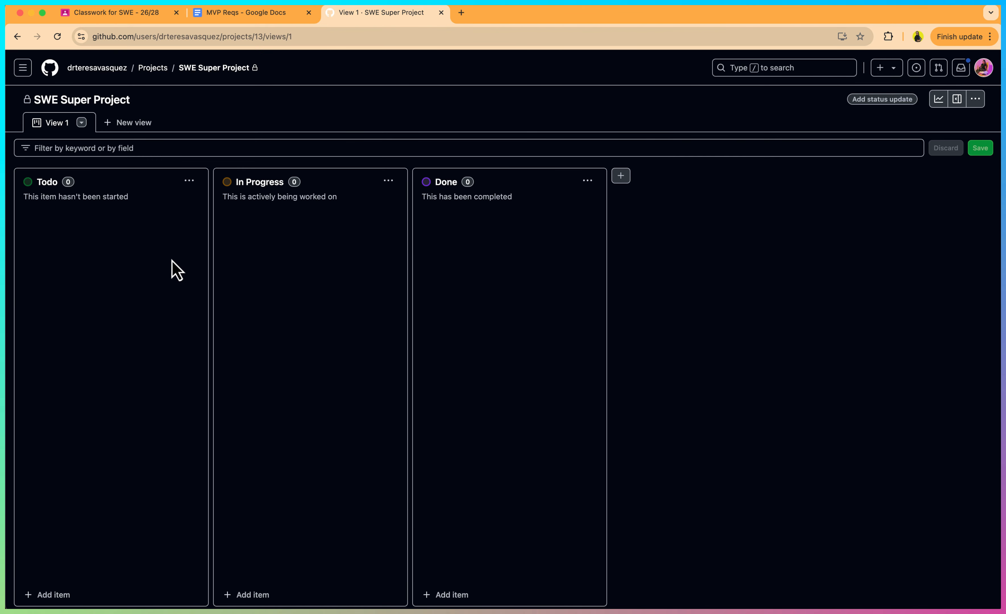
Add a column labelled "Backlog" to the board and place it before the Todo column
left_click(625, 179)
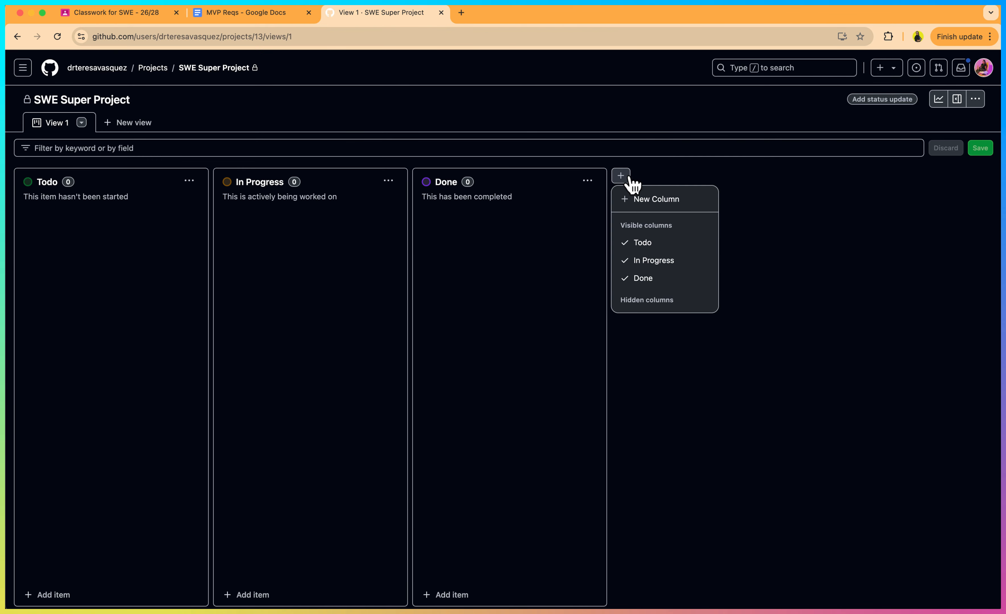
left_click(673, 200)
left_click(467, 266)
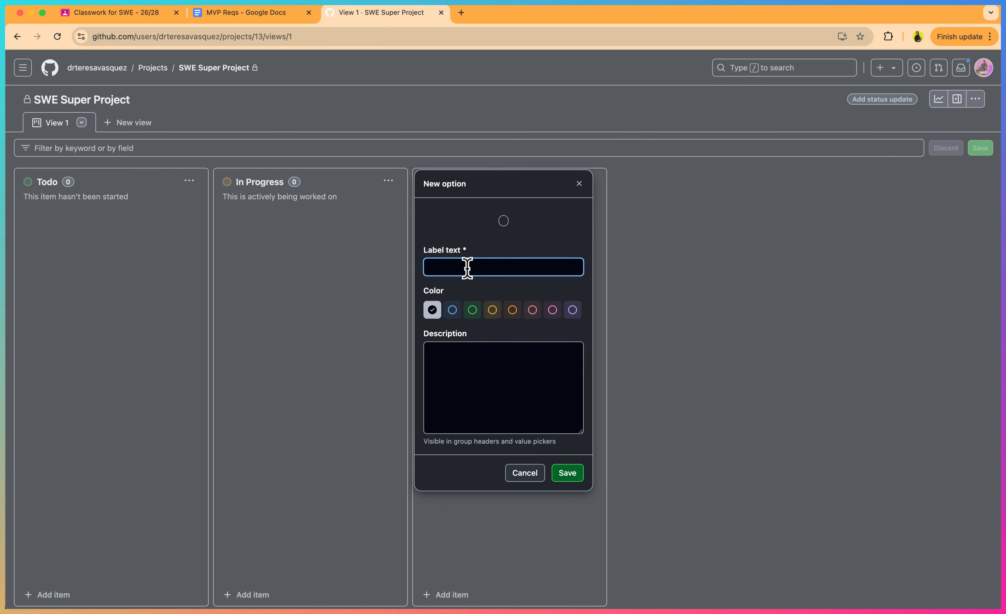
type("Backlog")
key("Return")
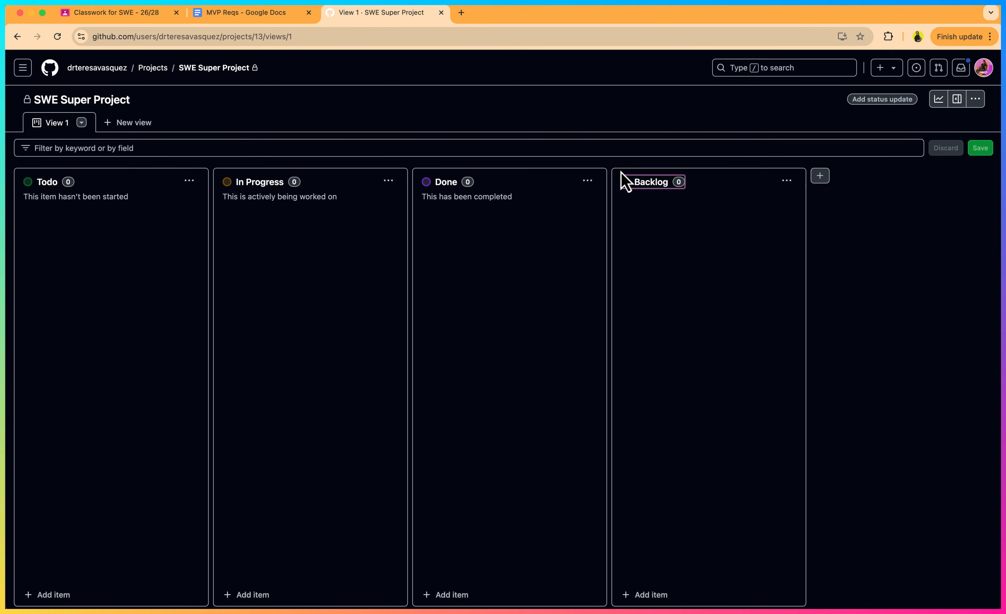
left_click_drag(753, 174, 45, 198)
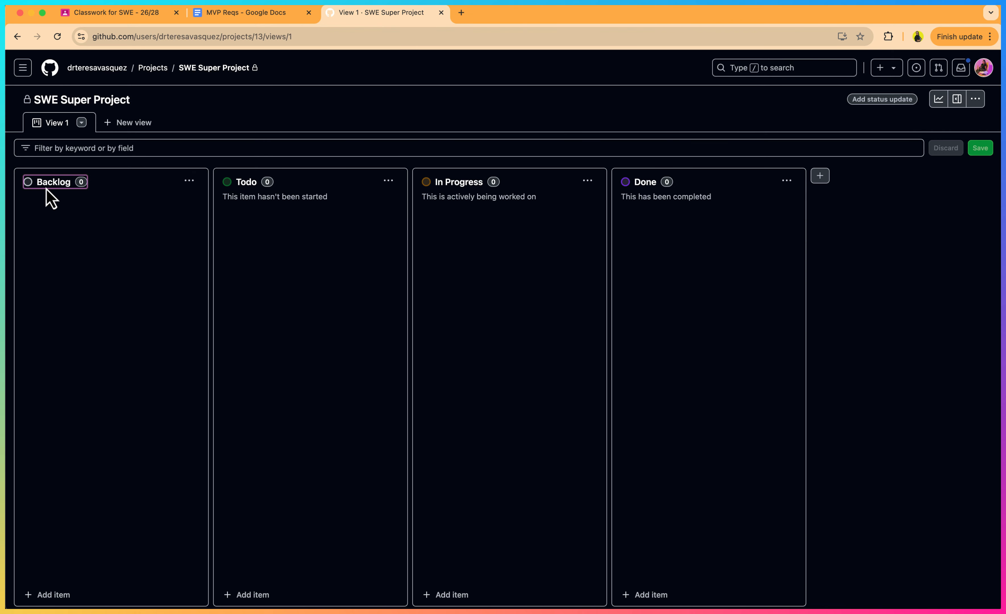
Add a column labelled "In Review" and place it between the In Progress and Done columns
left_click(819, 181)
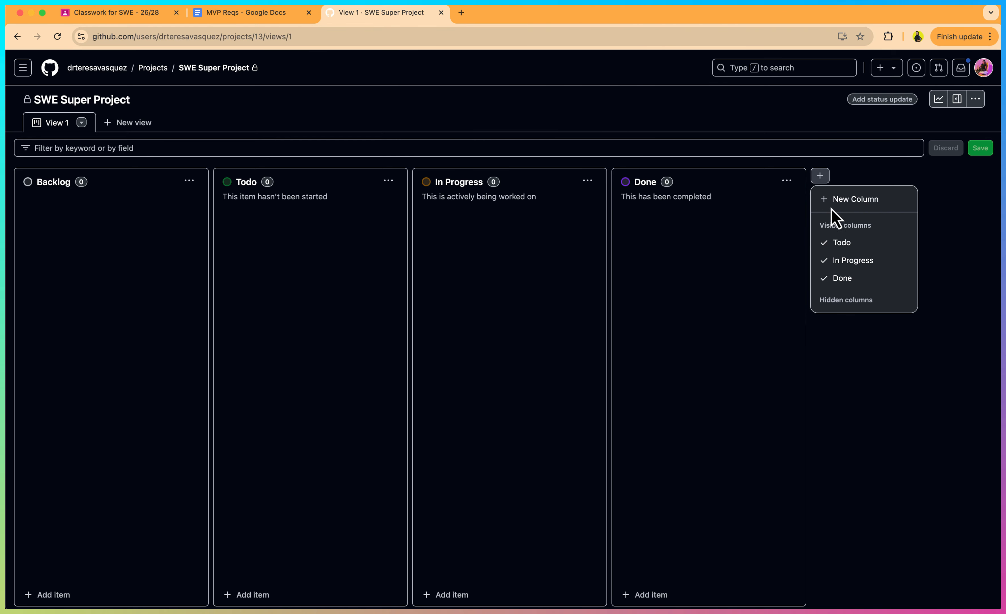
left_click(834, 200)
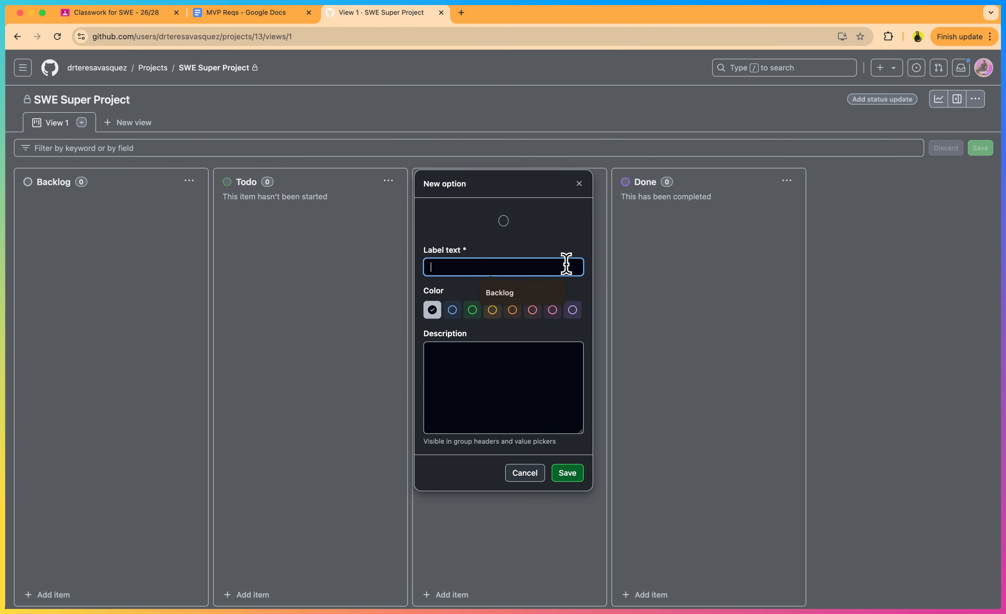
type("In Review")
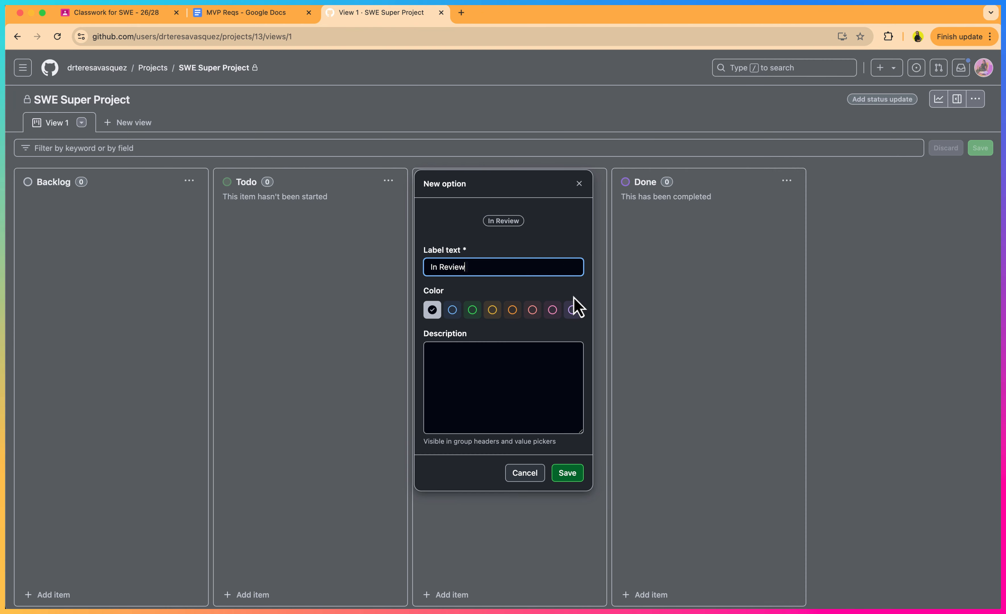
left_click(568, 474)
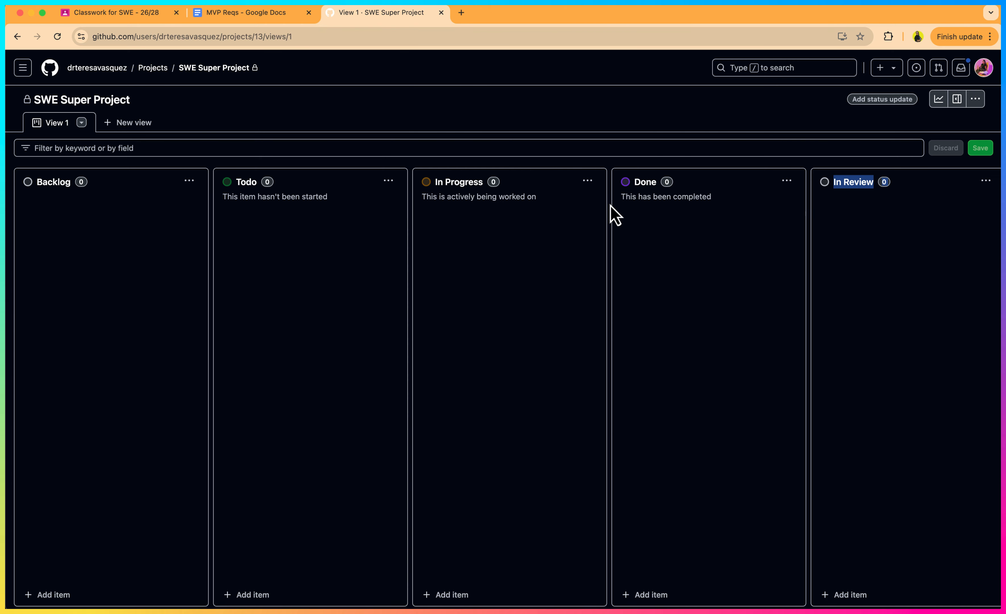
left_click_drag(908, 182, 632, 190)
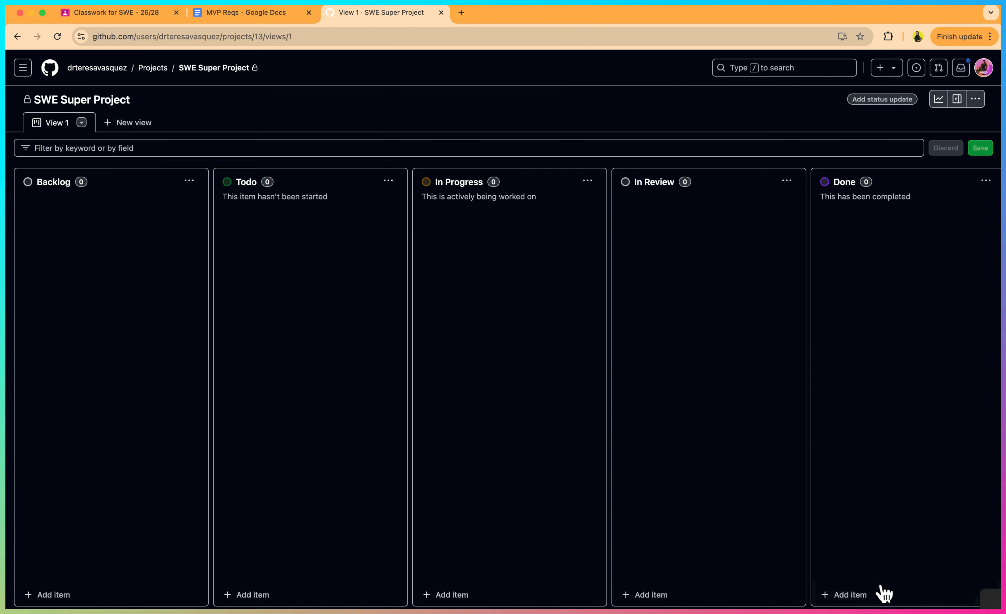
Add a draft item titled "This is a new ticket" to the Todo column
left_click(271, 595)
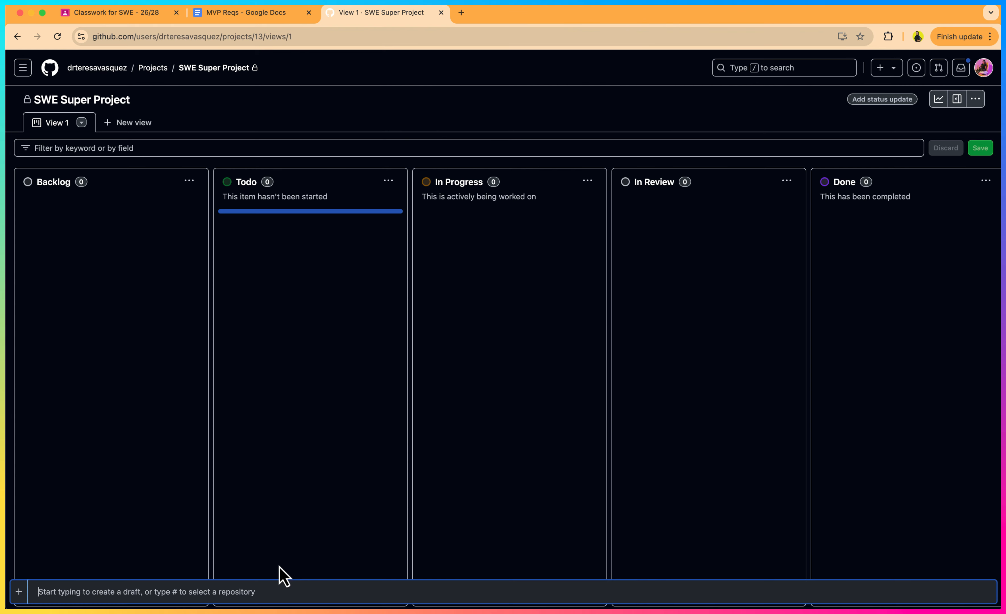
type("This i")
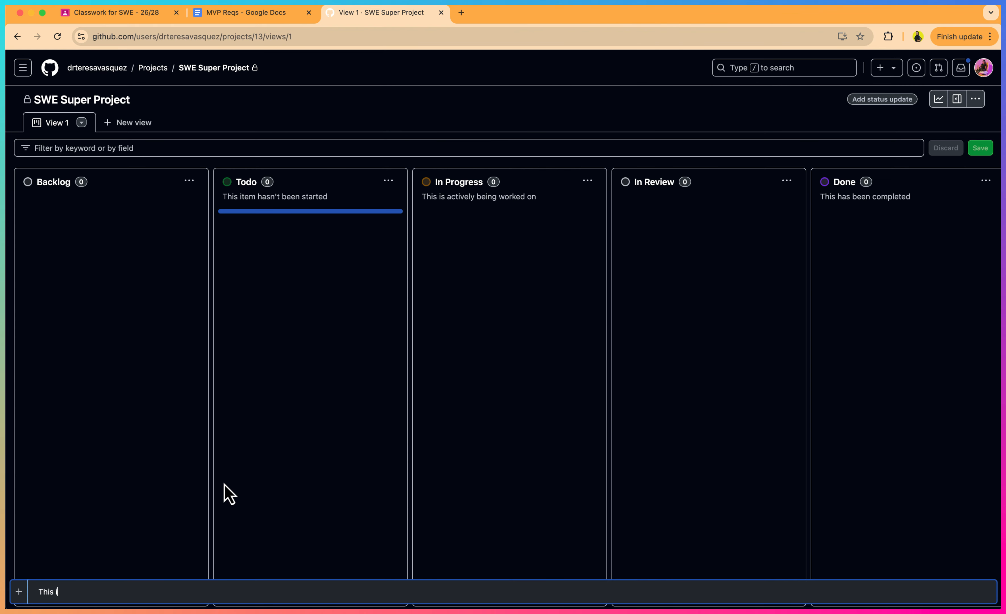
type("s a new ticket")
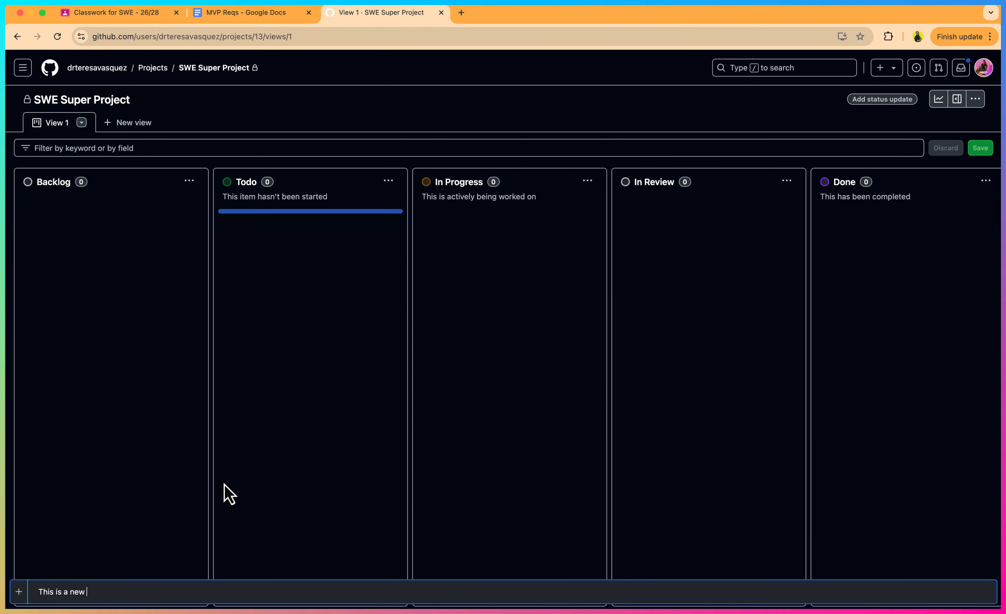
key("Return")
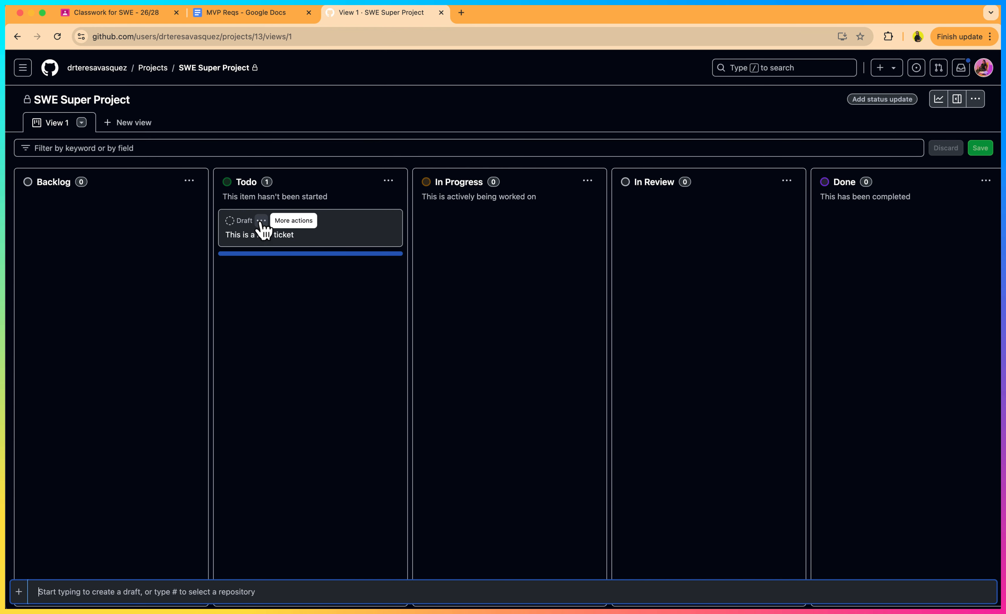
Convert the draft "This is a new ticket" into an issue in the new-repo repository
left_click(261, 220)
left_click(290, 244)
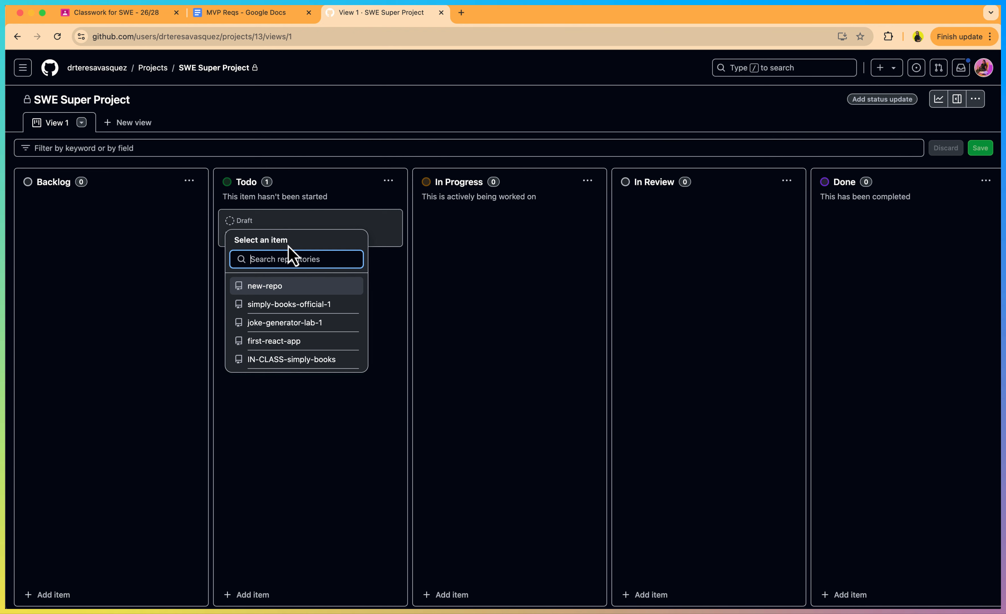
scroll(285, 353, "down", 2)
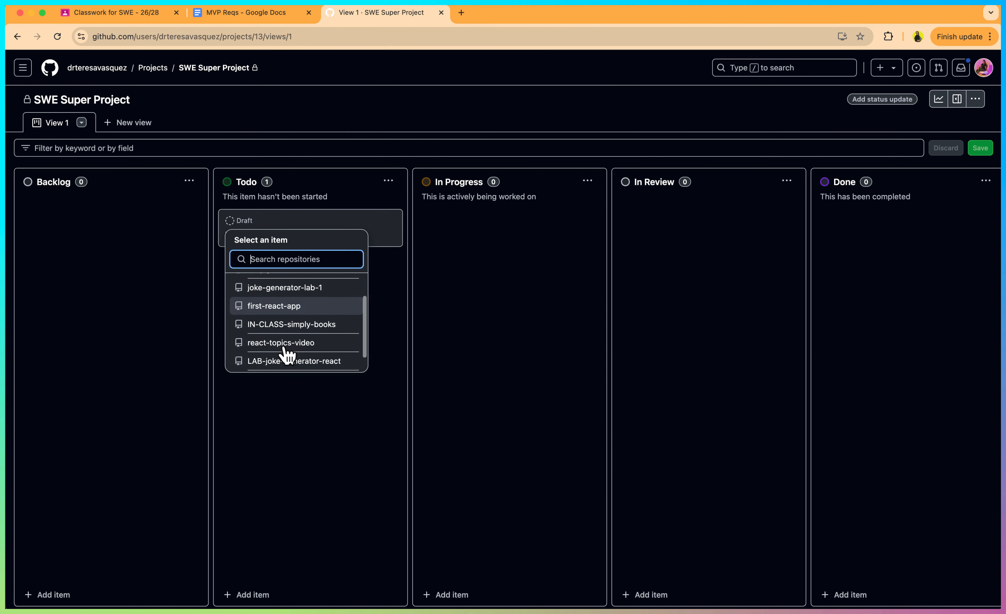
scroll(309, 316, "up", 2)
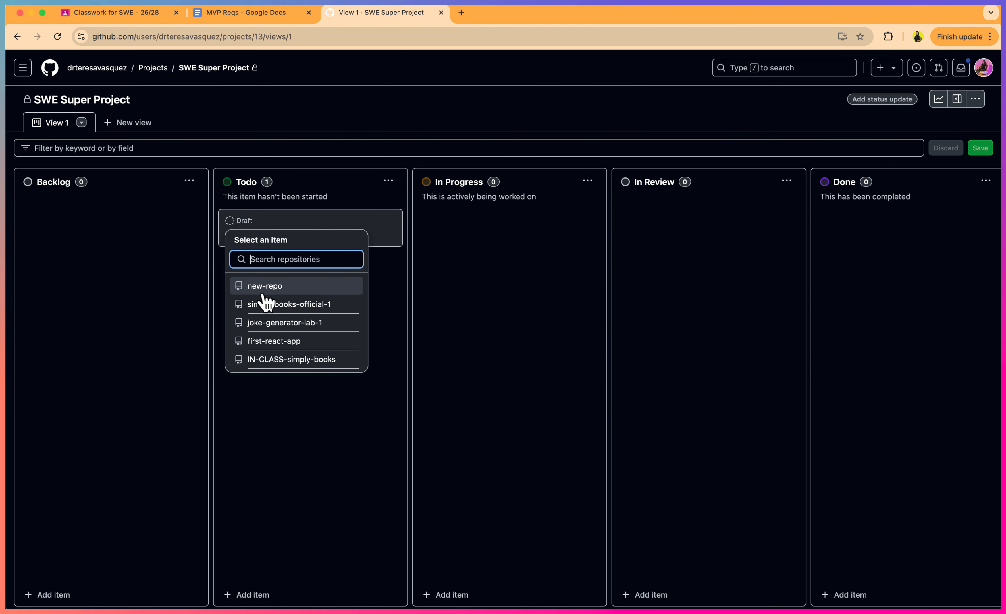
left_click(272, 289)
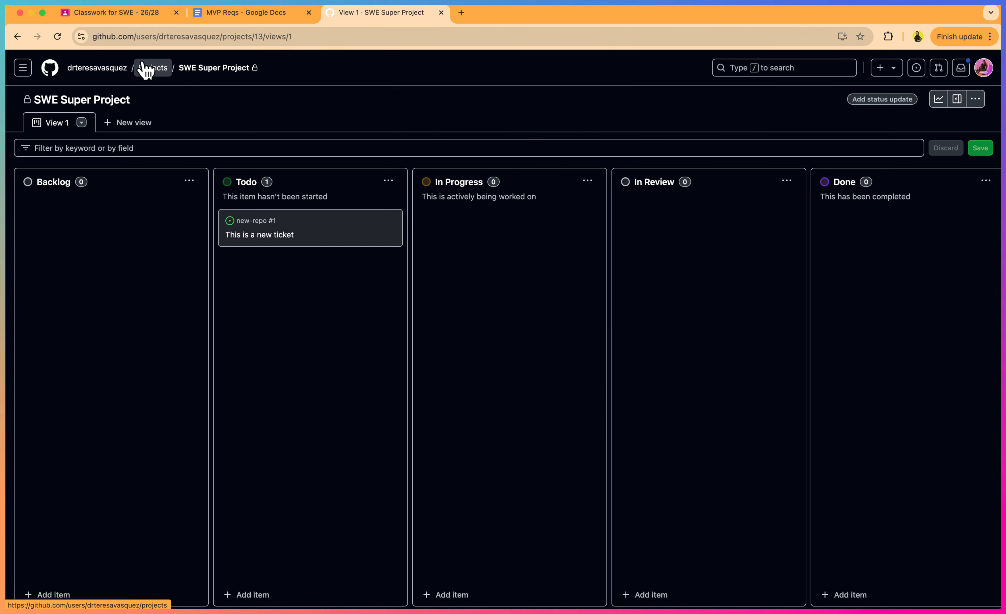
Open new-repo's issues in a separate browser tab and view the "This is a new ticket" issue and its project status
right_click(122, 69)
left_click(136, 72)
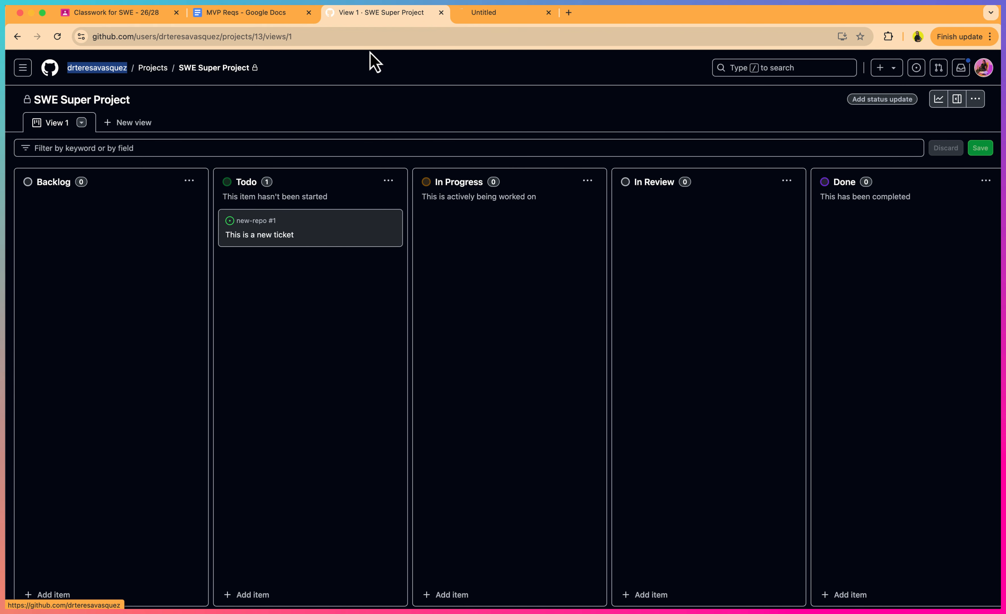
left_click(488, 19)
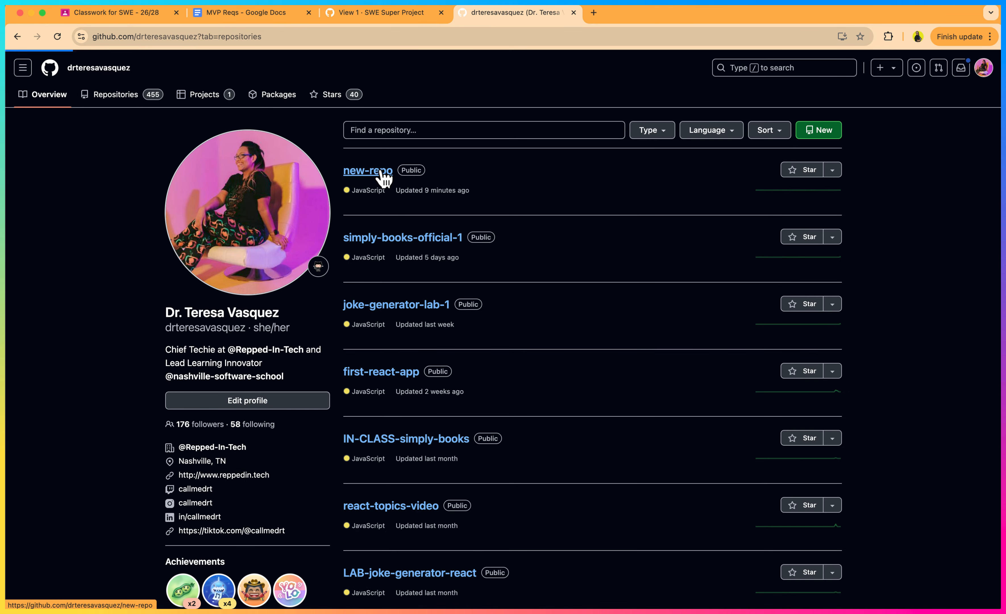
left_click(383, 172)
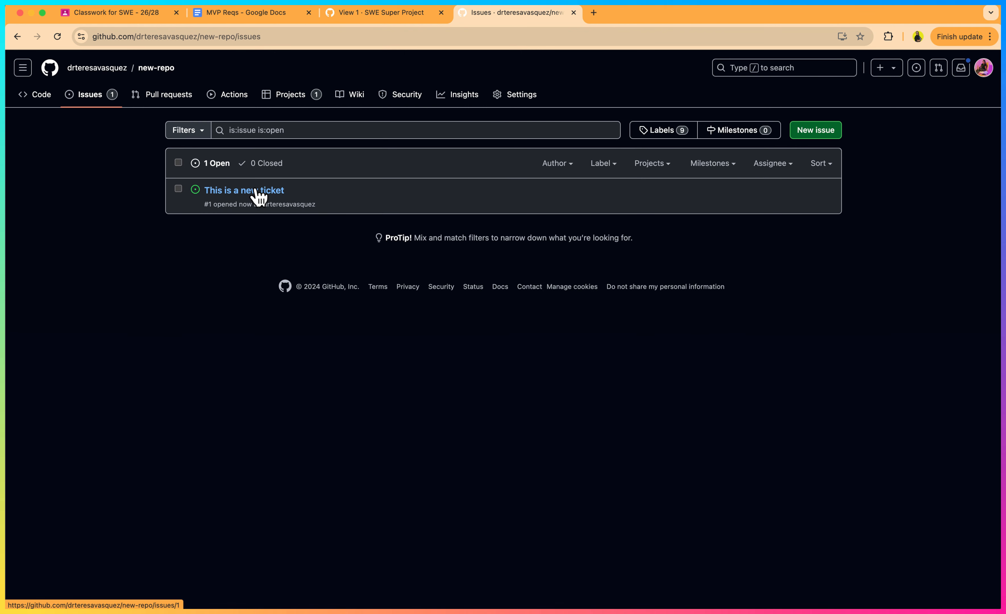
left_click(404, 13)
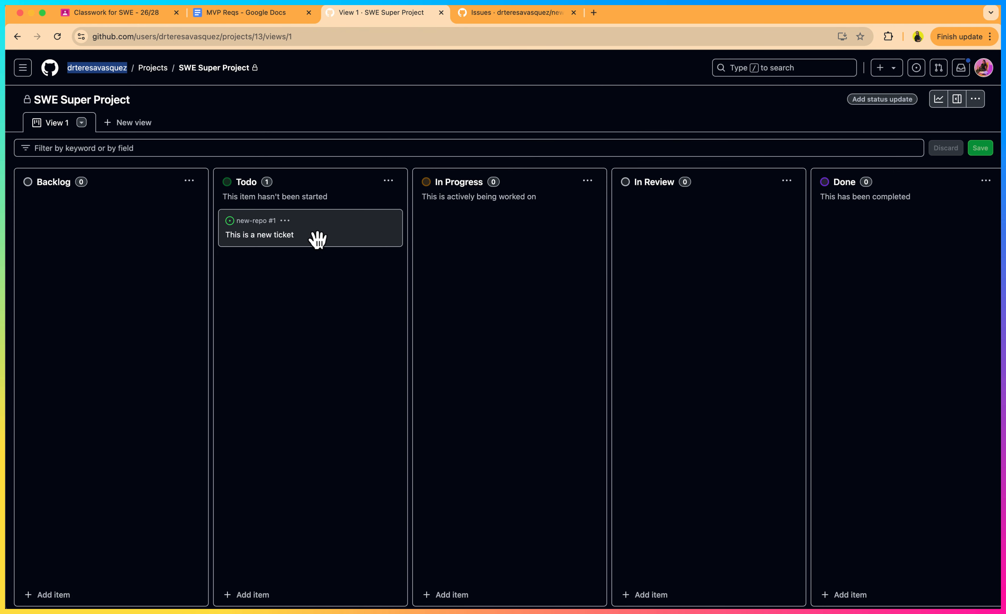
left_click(473, 13)
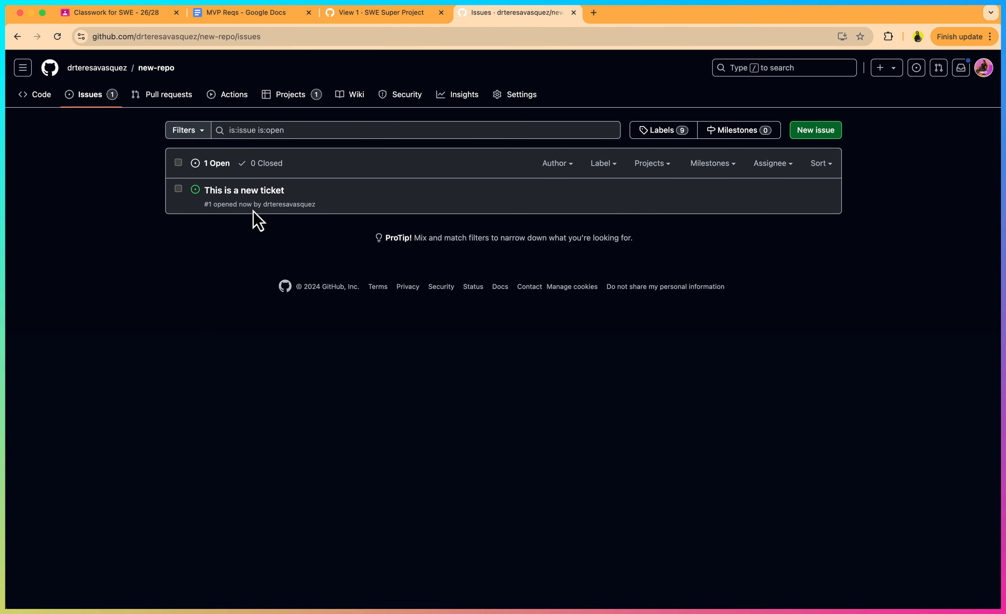
left_click(251, 191)
scroll(770, 420, "down", 2)
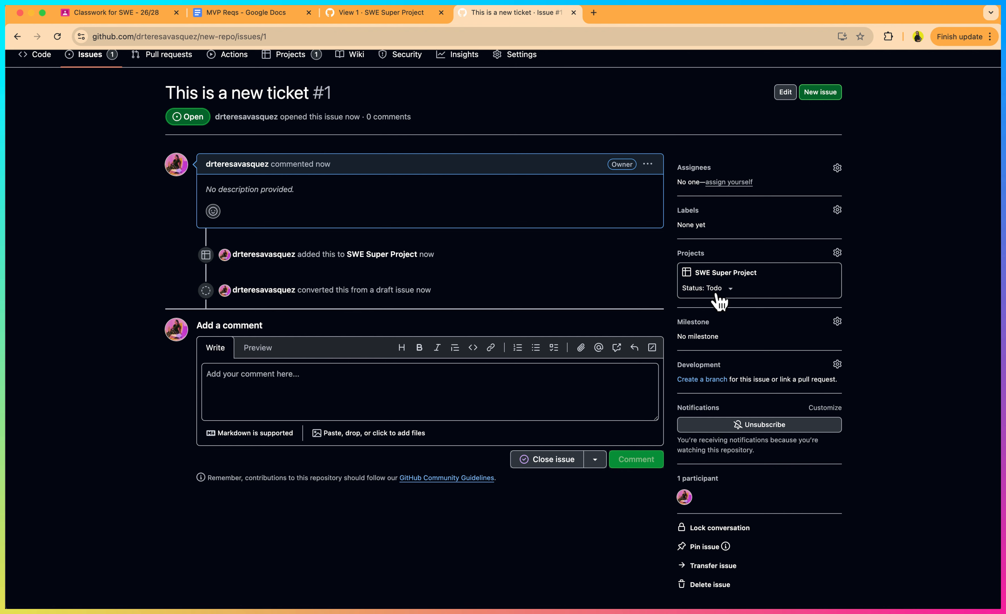
Move the "This is a new ticket" card from Todo to Done on the board, and check the issue page's status
left_click(415, 12)
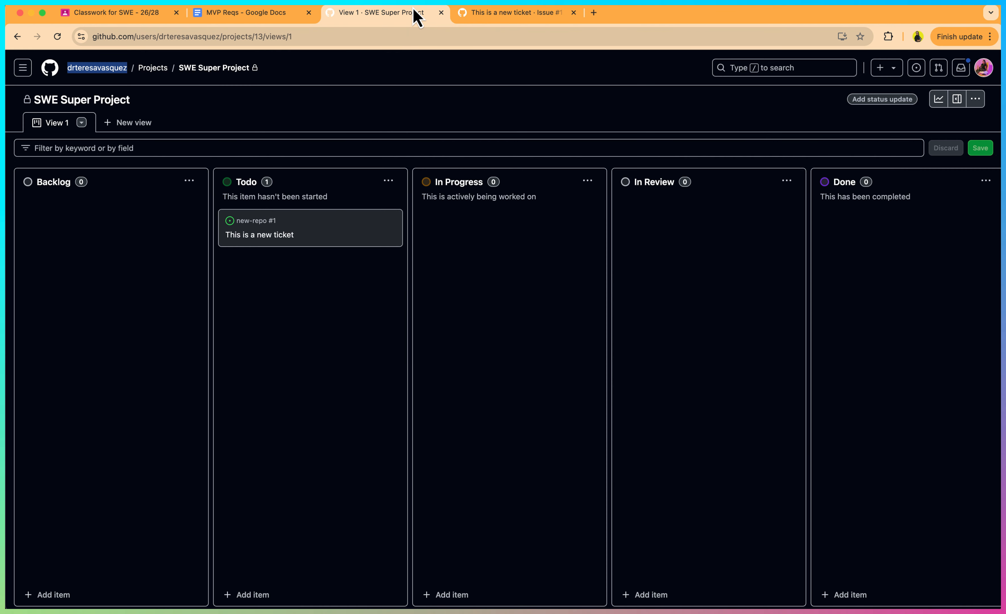
left_click_drag(323, 247, 871, 240)
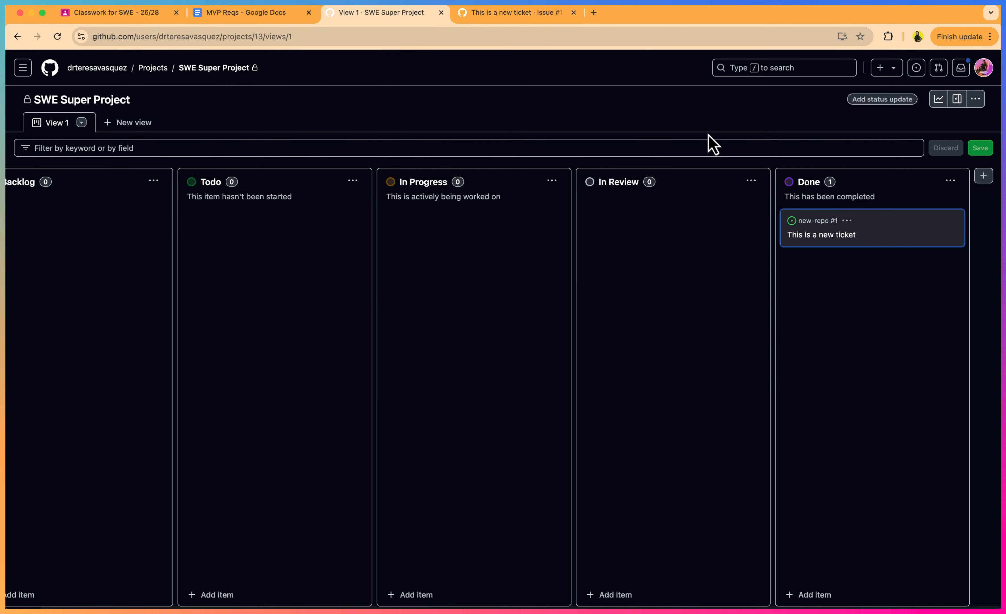
left_click(504, 13)
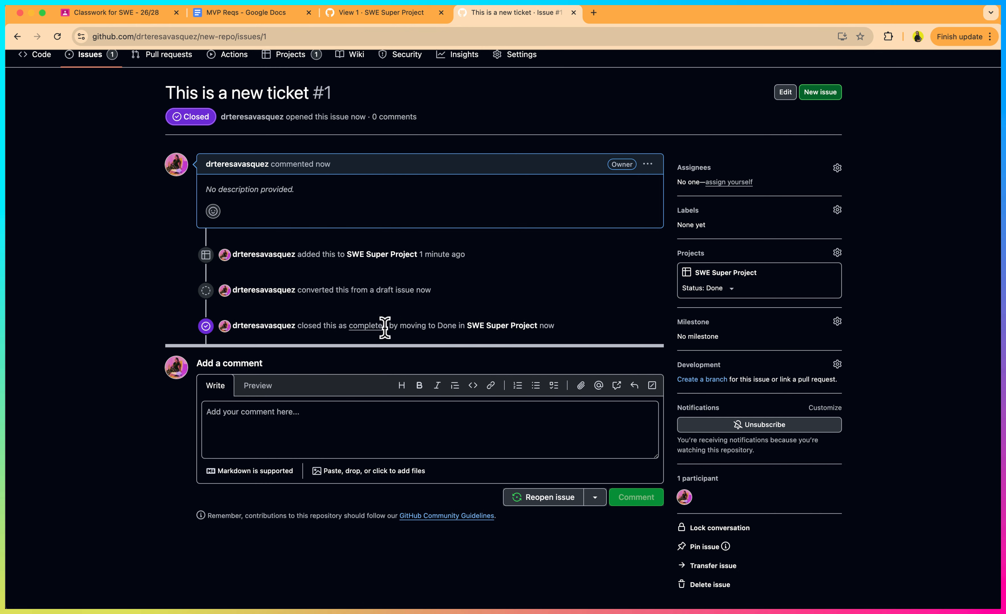
Move the "This is a new ticket" card from Done back to the Todo column on the project board
left_click(387, 20)
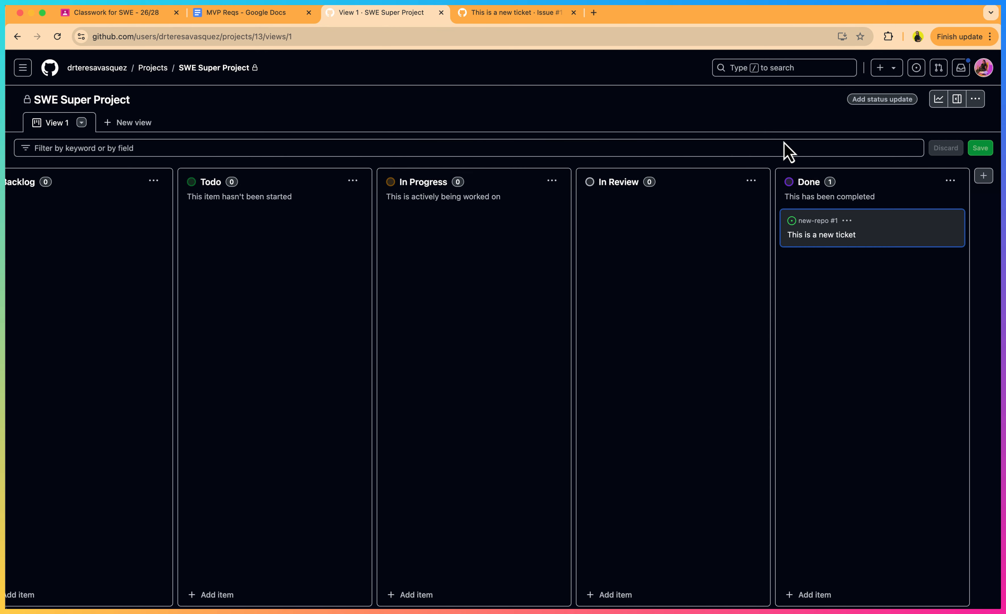
left_click_drag(885, 232, 285, 248)
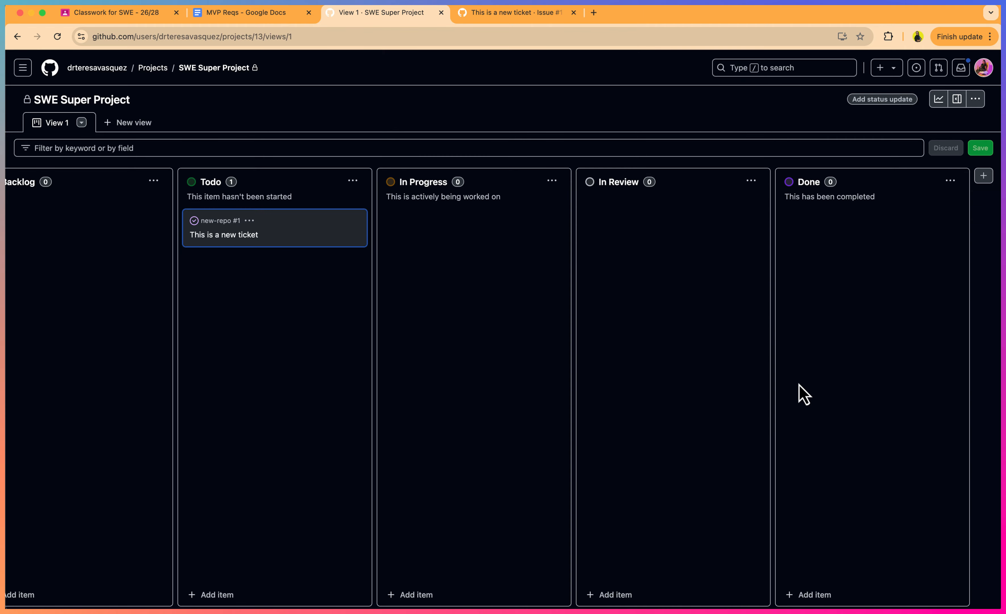
View the Done column's label, color and description details, and leave them unchanged
left_click(950, 180)
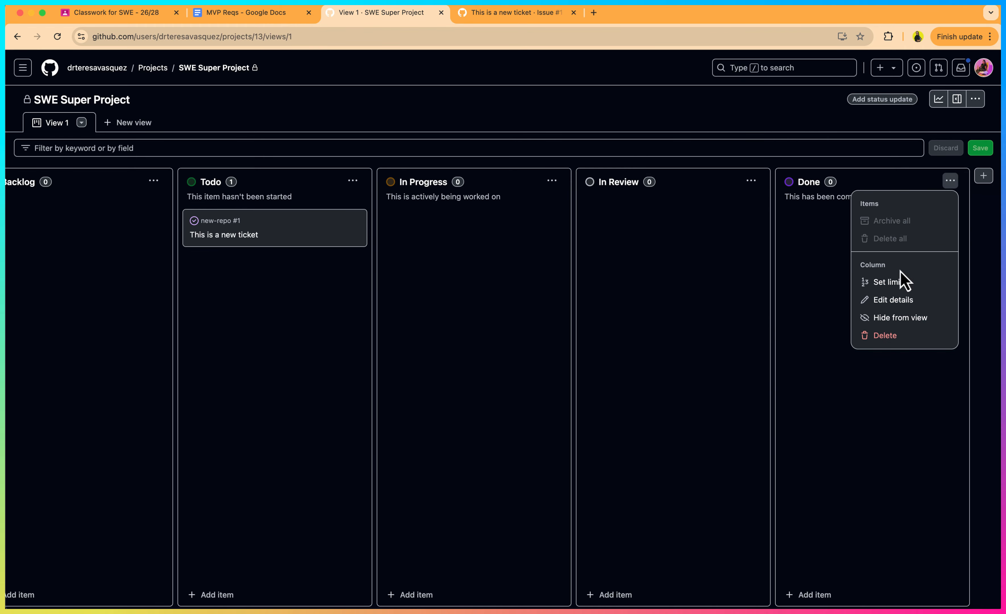
left_click(906, 304)
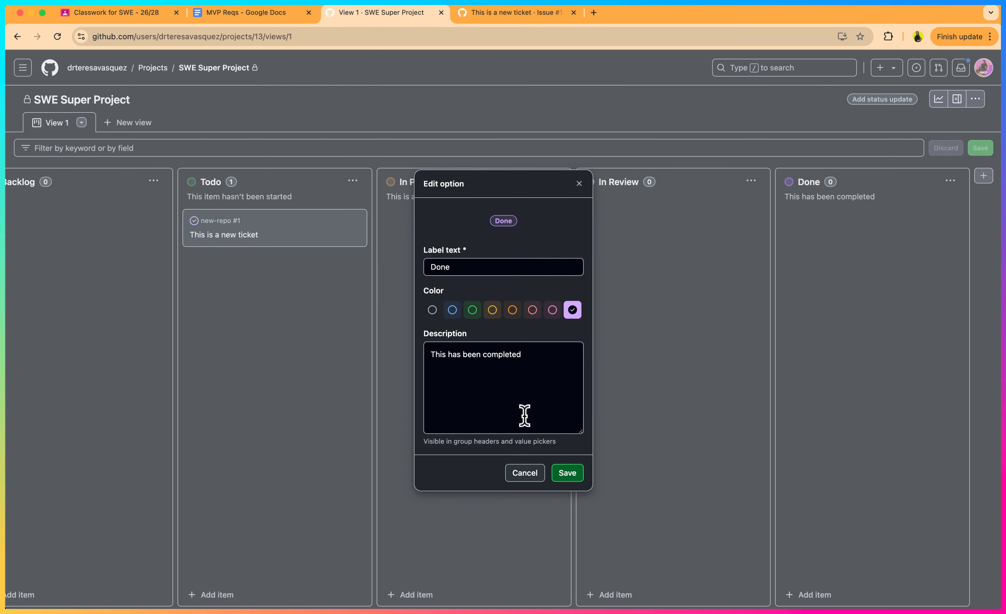
left_click(579, 183)
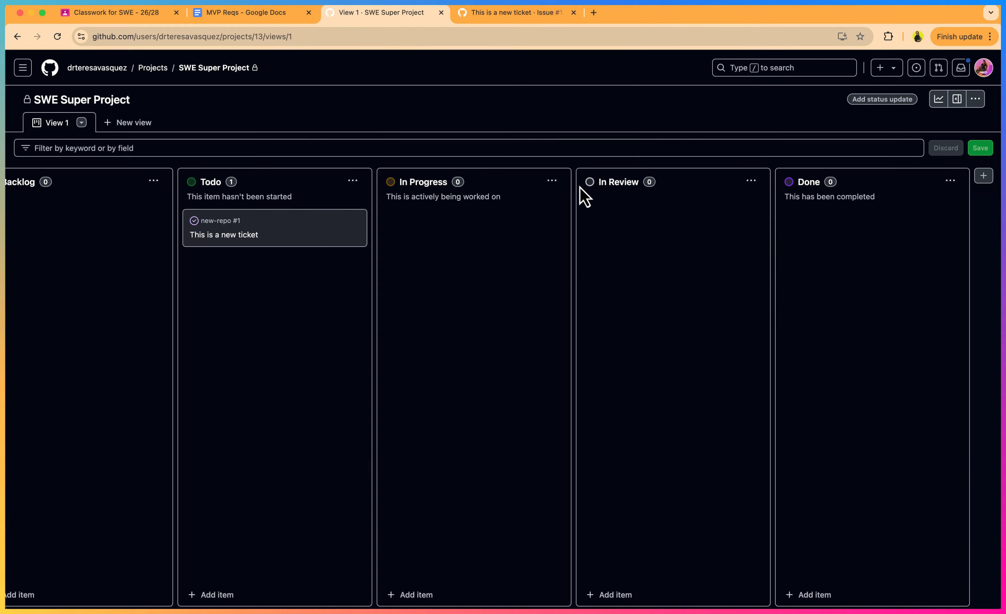
Check the "This is a new ticket" issue page's status and activity history, and return to the project board
left_click(516, 14)
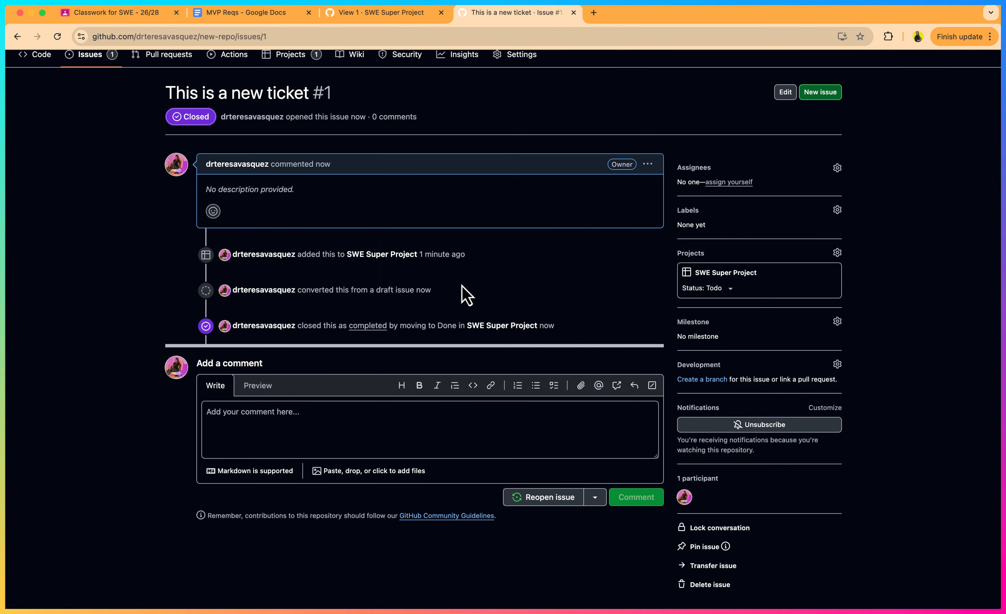
scroll(465, 319, "down", 2)
scroll(322, 218, "up", 4)
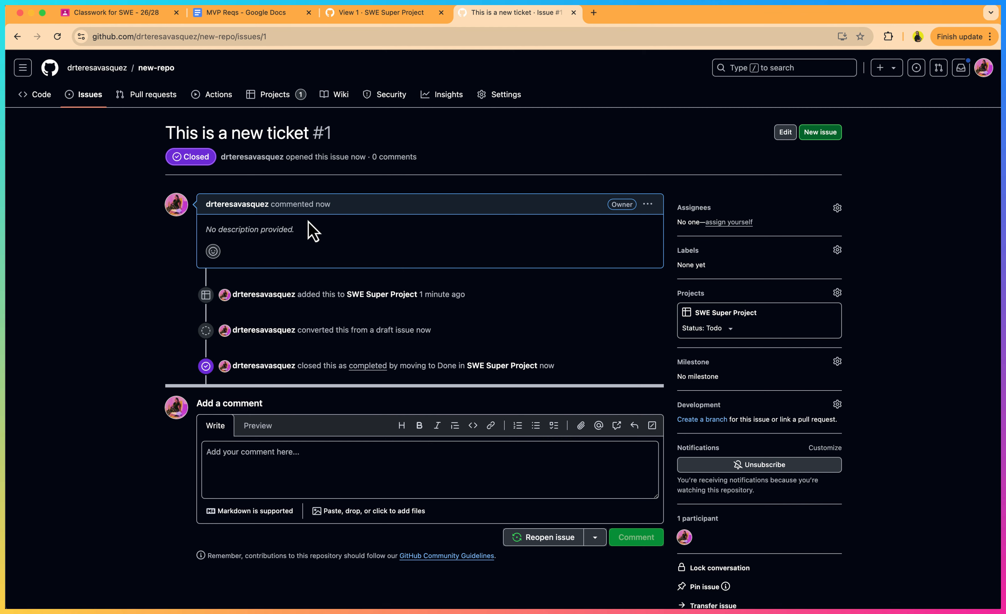
left_click(258, 14)
left_click(386, 16)
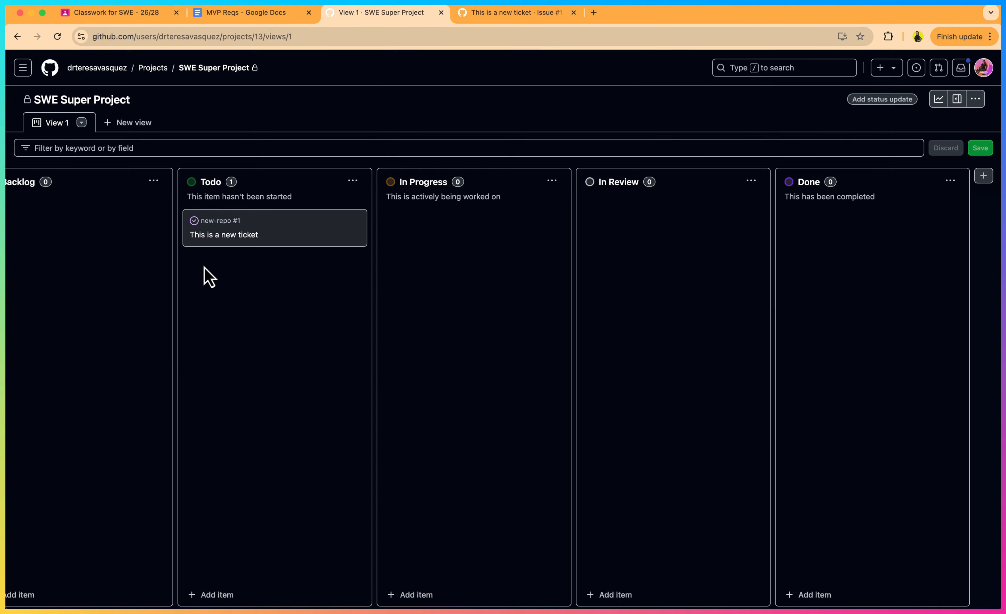
scroll(207, 275, "left", 2)
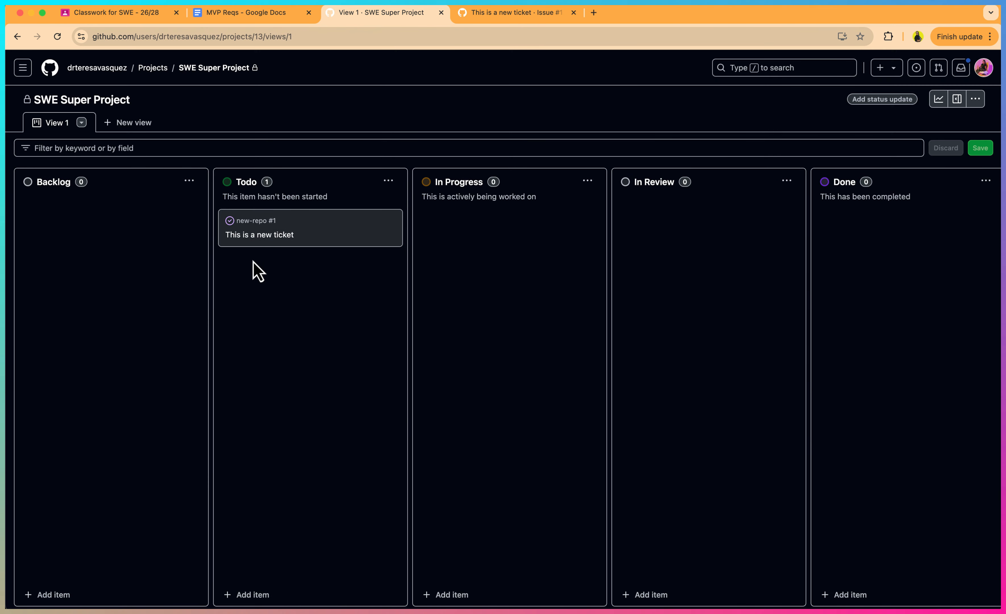
Switch View 1 to the Table layout to see the ticket list, and restore the Board layout
left_click(82, 123)
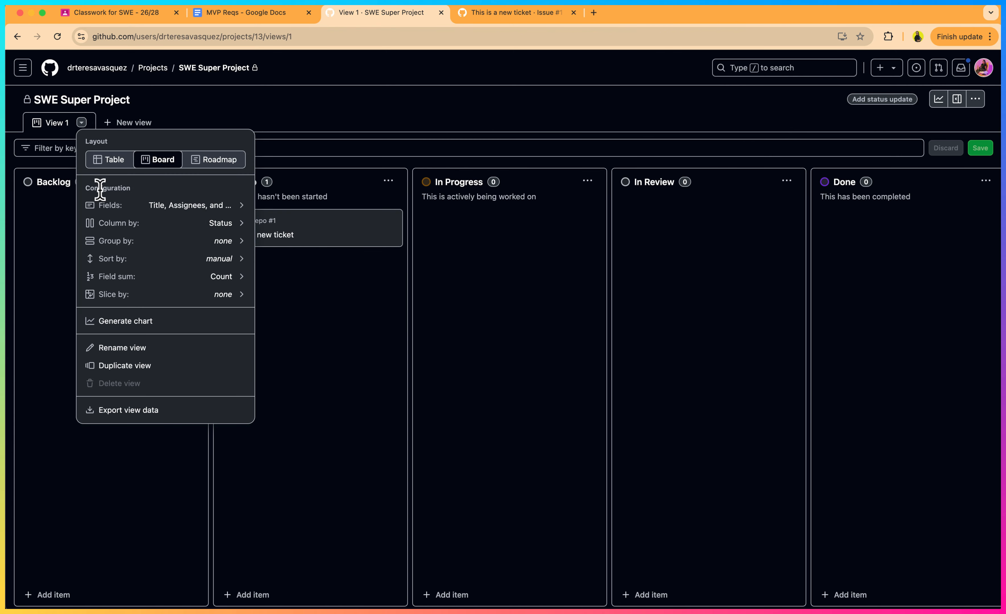
left_click(108, 160)
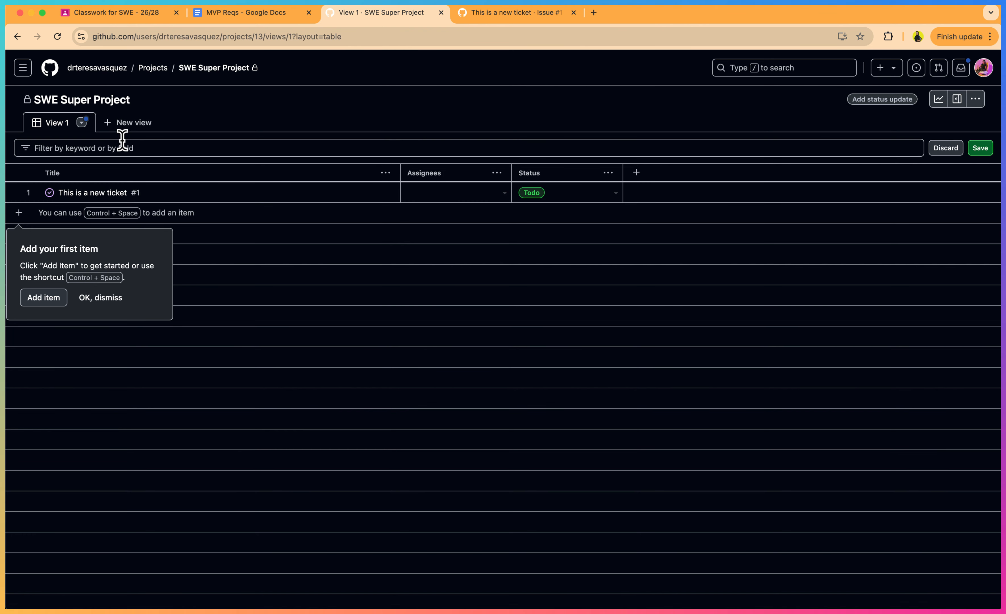
left_click(107, 308)
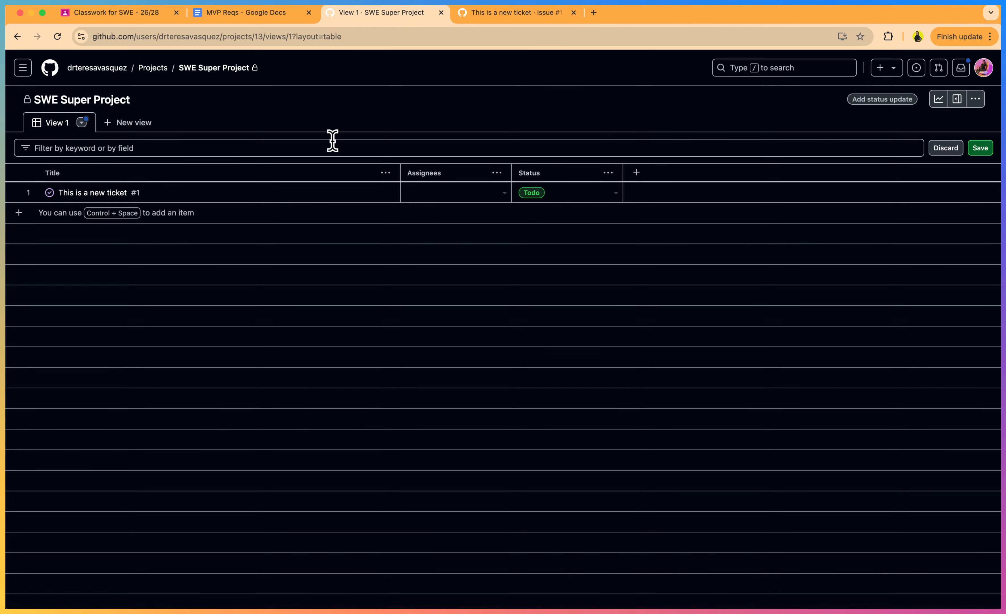
left_click(82, 122)
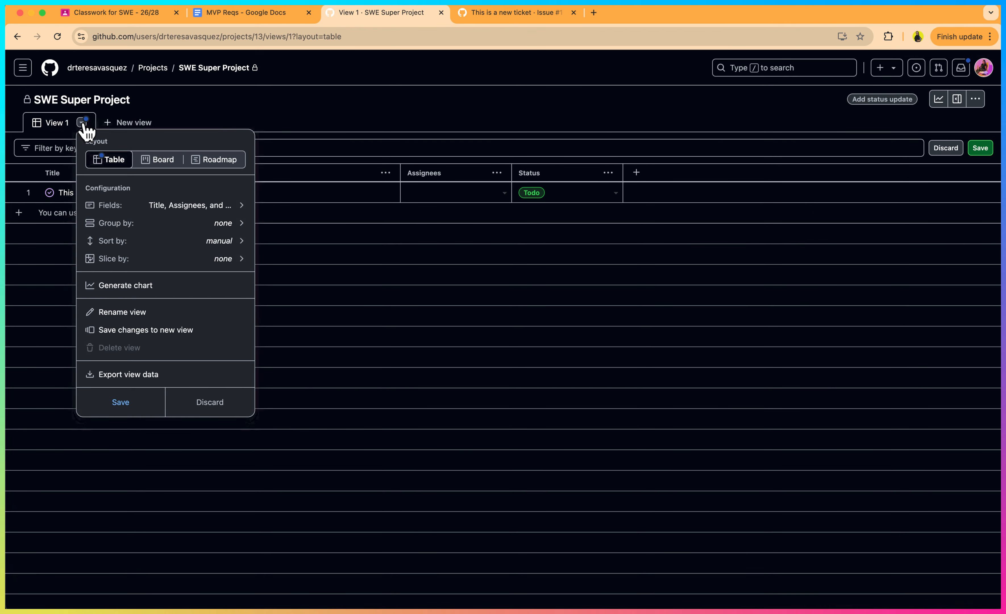
left_click(158, 160)
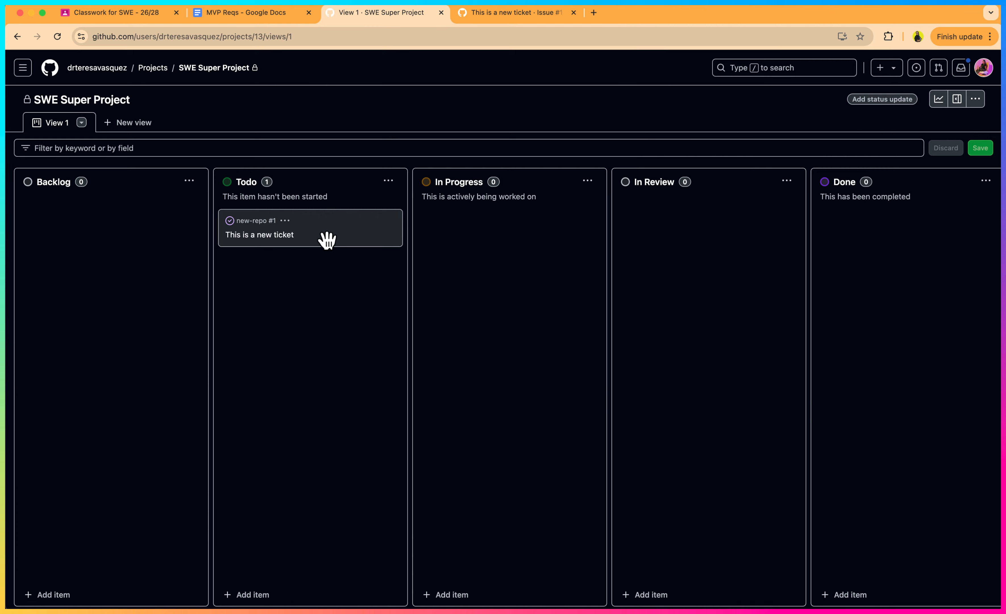
Reopen the "This is a new ticket" issue from the board and enter "Acceptance Criteria" in its description
left_click(257, 235)
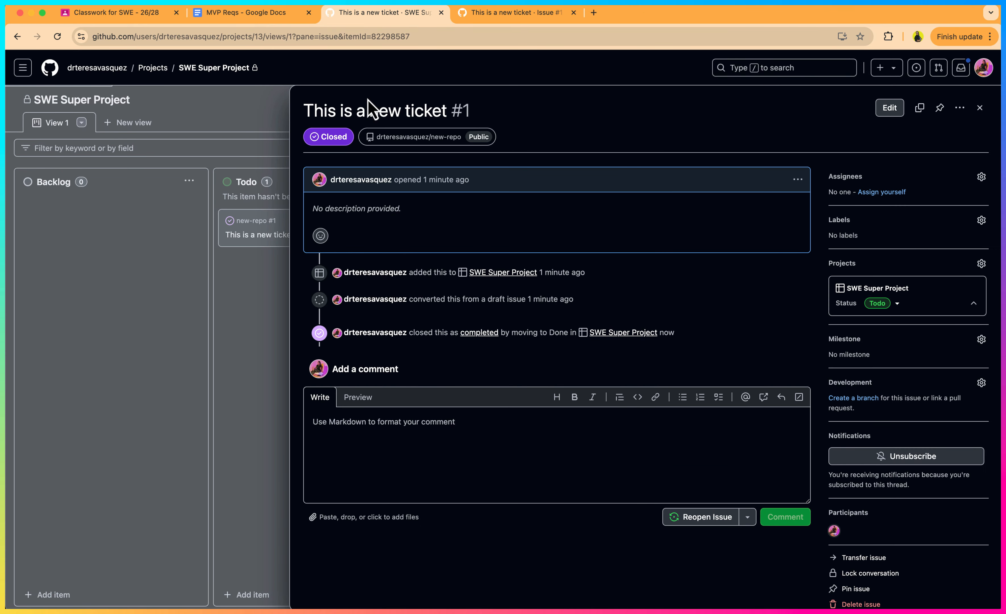
left_click(725, 524)
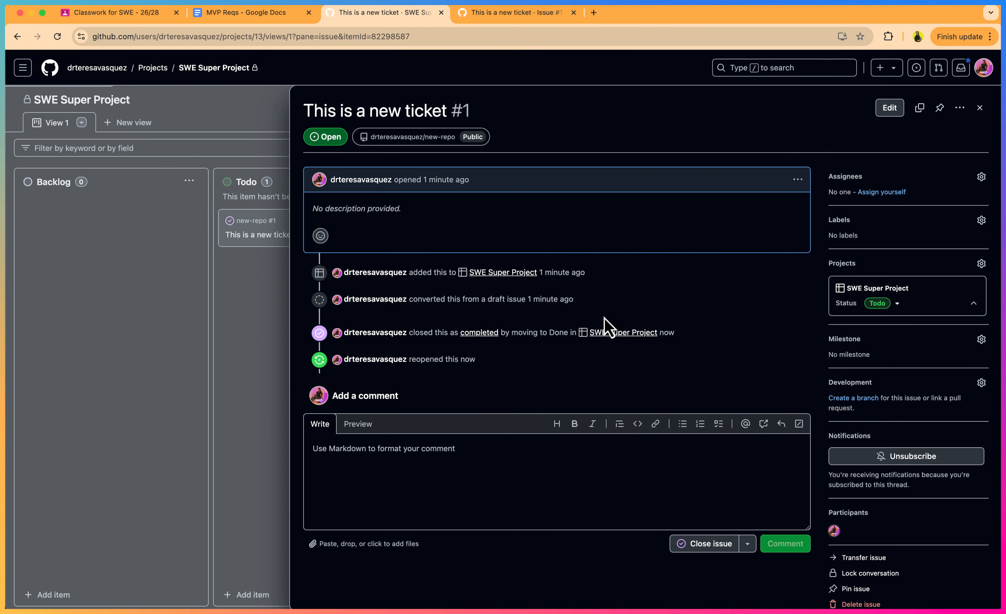
left_click(798, 180)
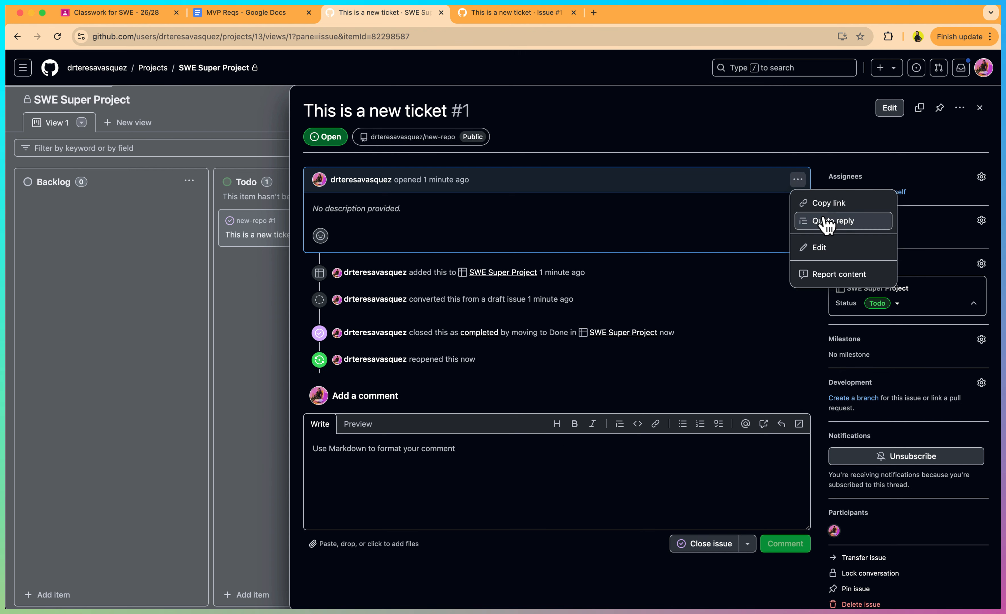
left_click(826, 250)
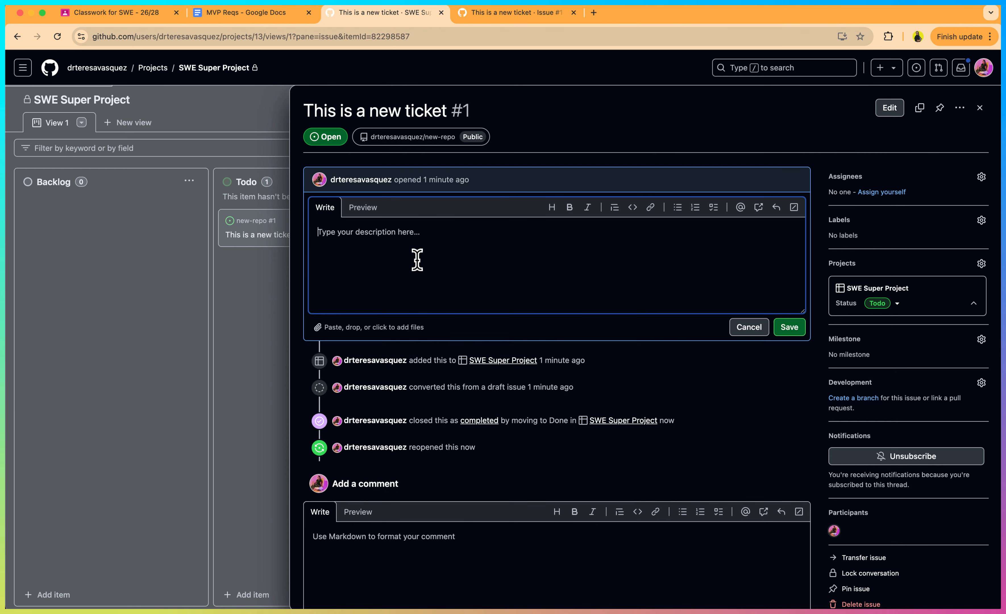
type("Accepta")
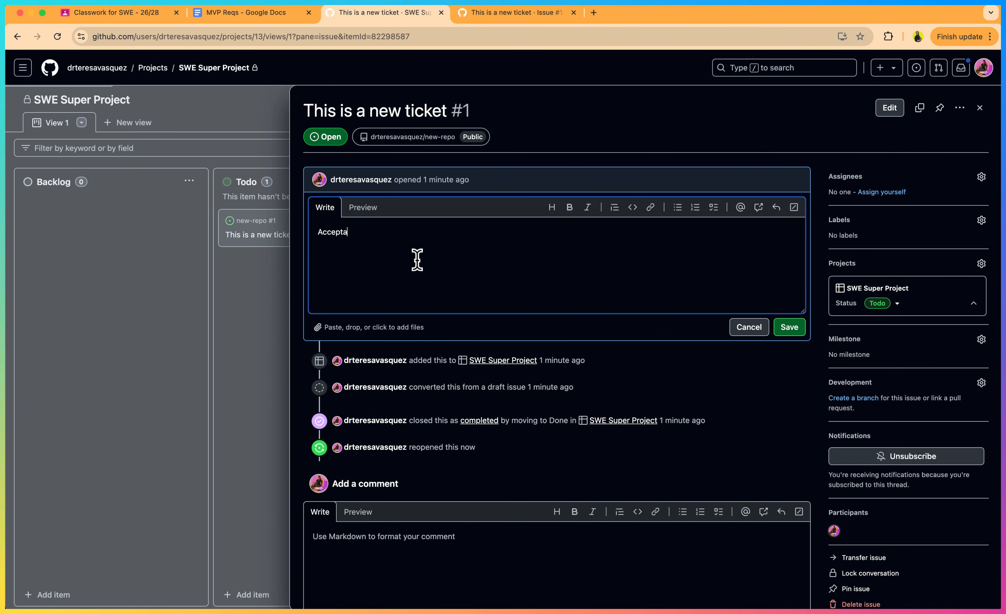
type("nce Cri")
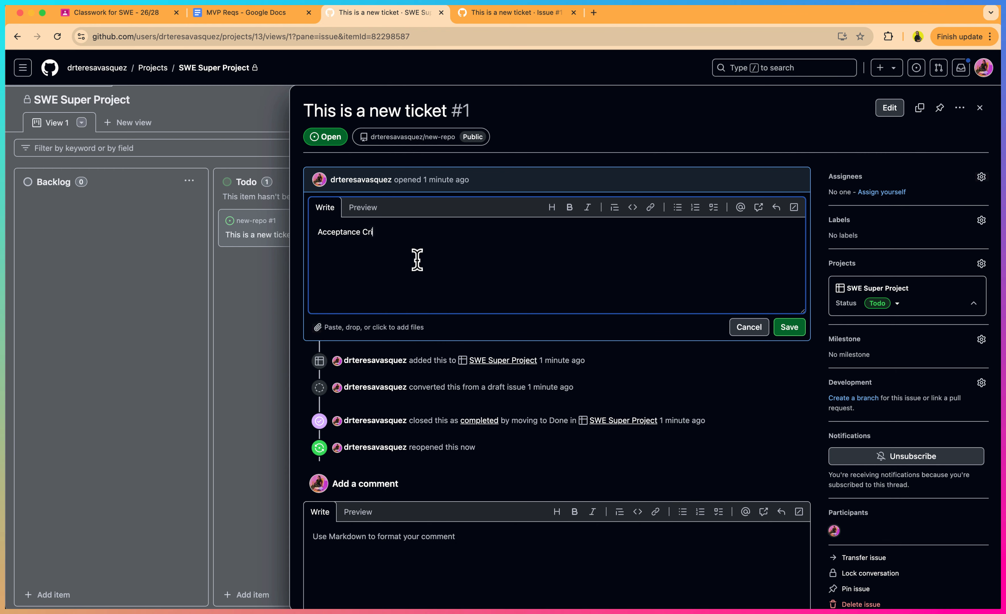
type("teria")
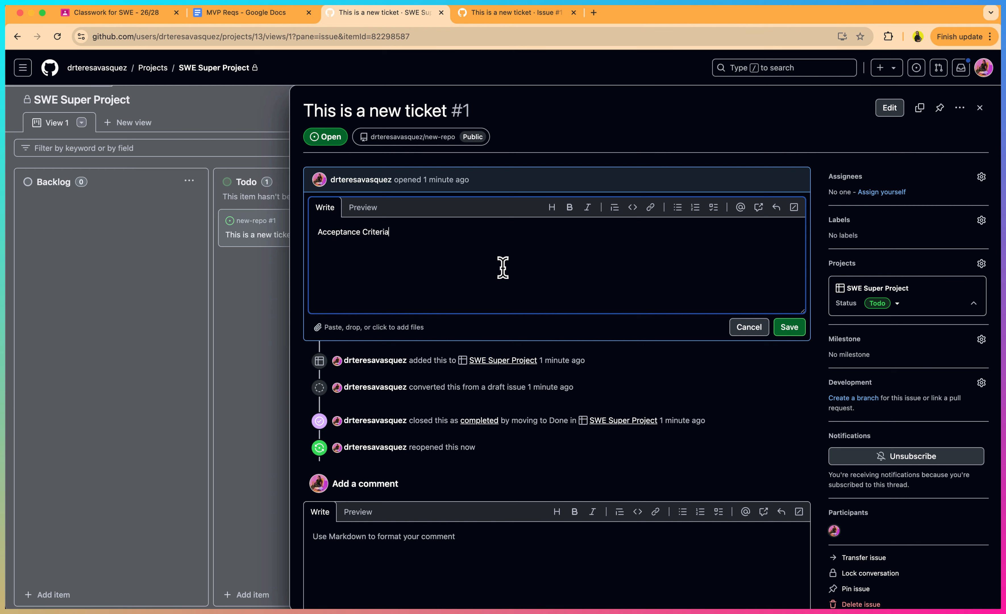
Search the web for "chatgpt" in a new browser tab and start a ChatGPT session from the OpenAI page
left_click(593, 12)
type("ch")
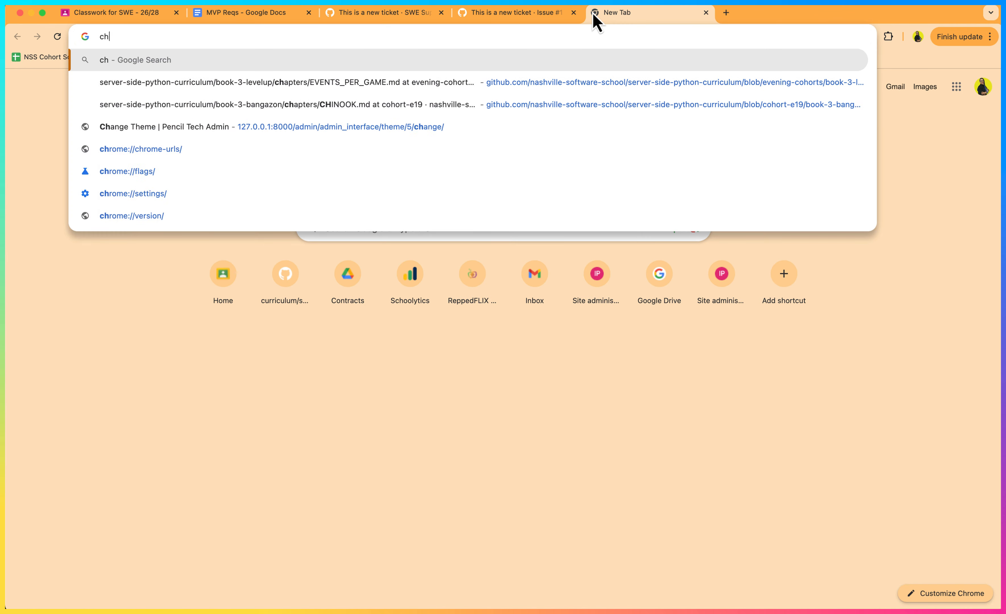
type("at")
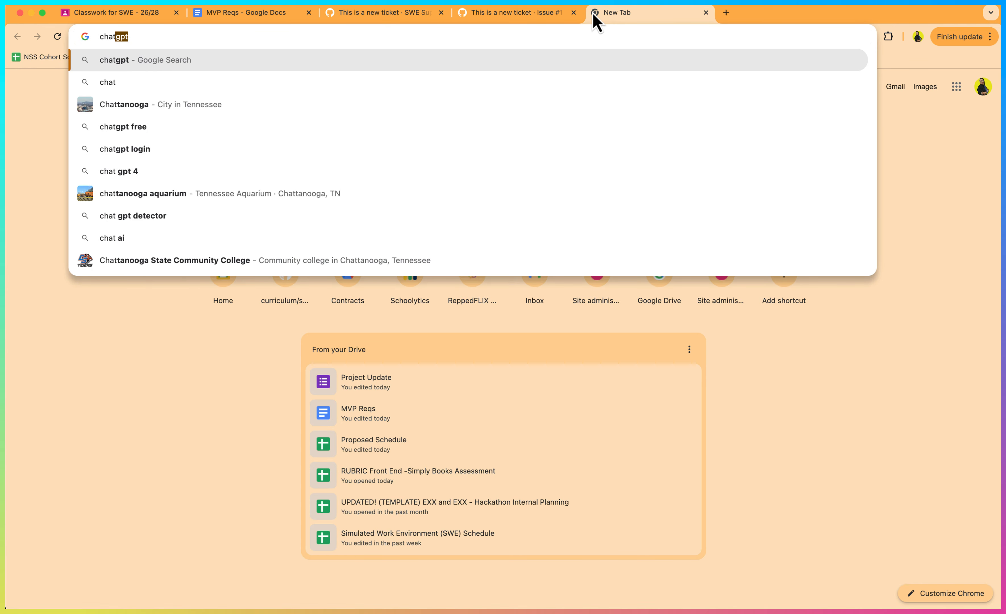
key("Return")
left_click(173, 173)
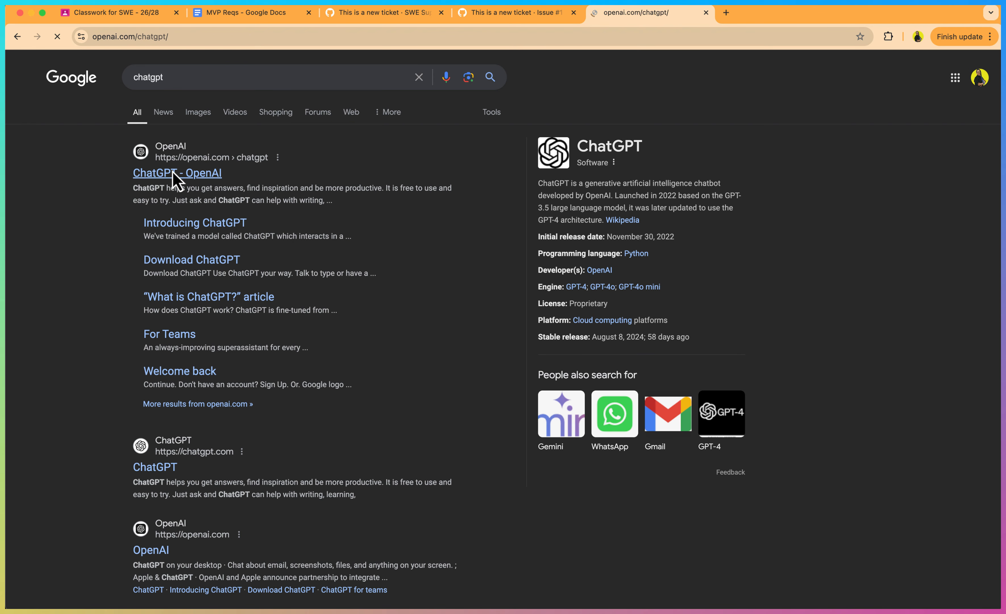
left_click(473, 332)
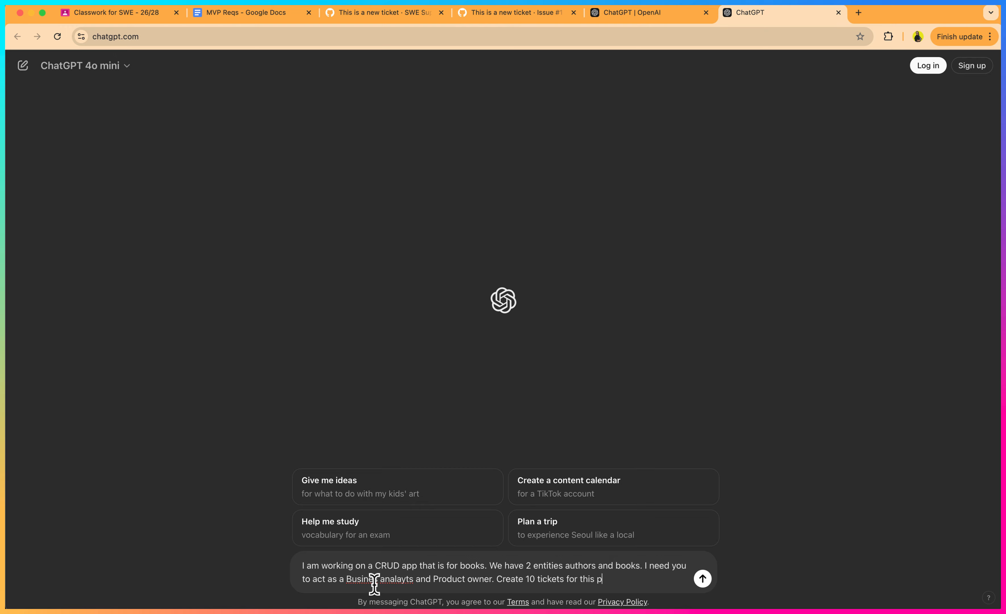
Ask ChatGPT to act as business analyst and product owner and create 10 tickets for a books CRUD app with authors and books; skim the reply
type("ct")
key("Return")
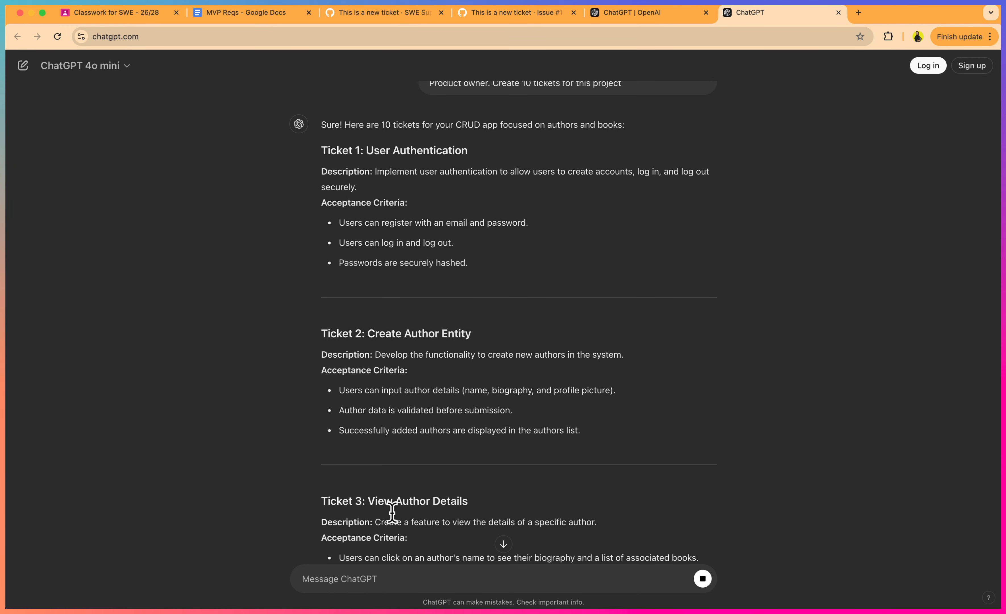
scroll(537, 248, "up", 2)
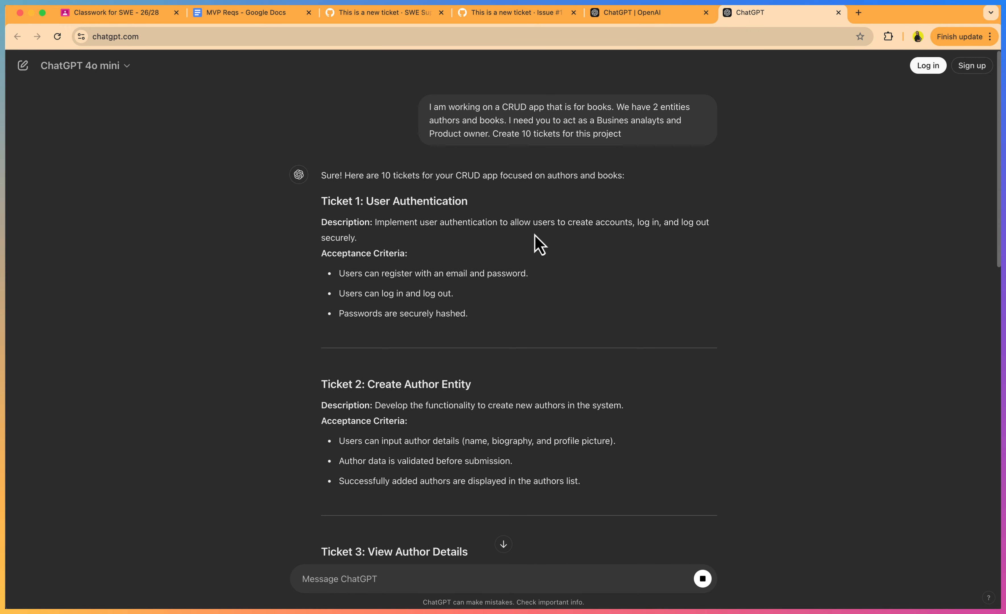
triple_click(572, 109)
left_click(631, 133)
left_click_drag(615, 138, 408, 122)
left_click(524, 120)
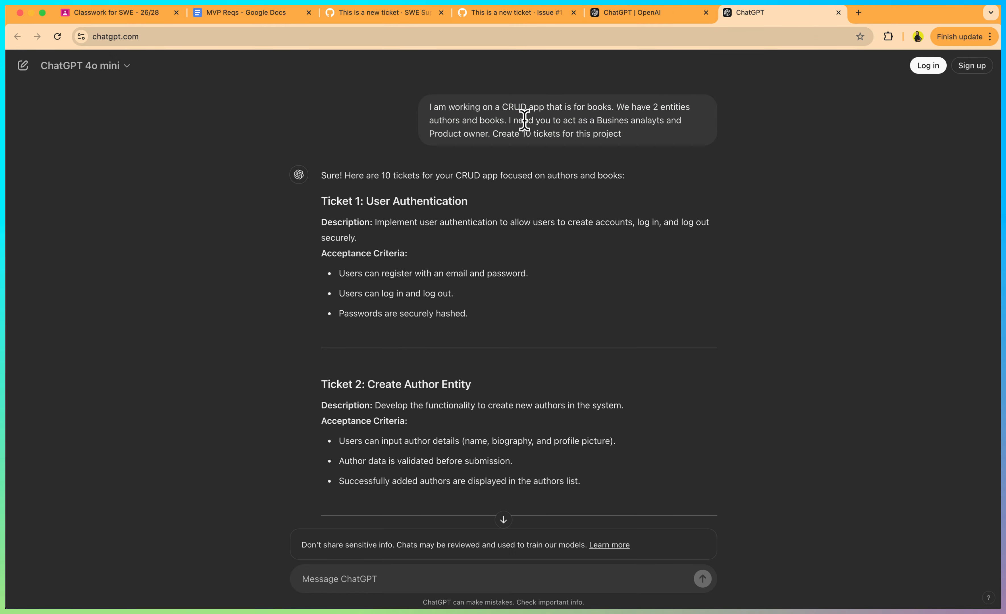
scroll(616, 289, "down", 20)
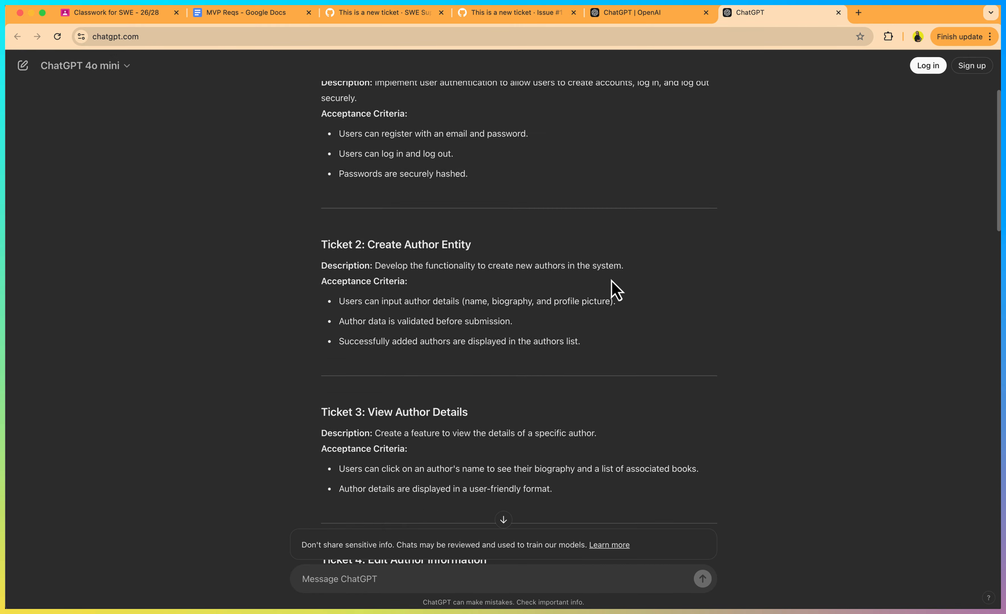
scroll(615, 289, "up", 20)
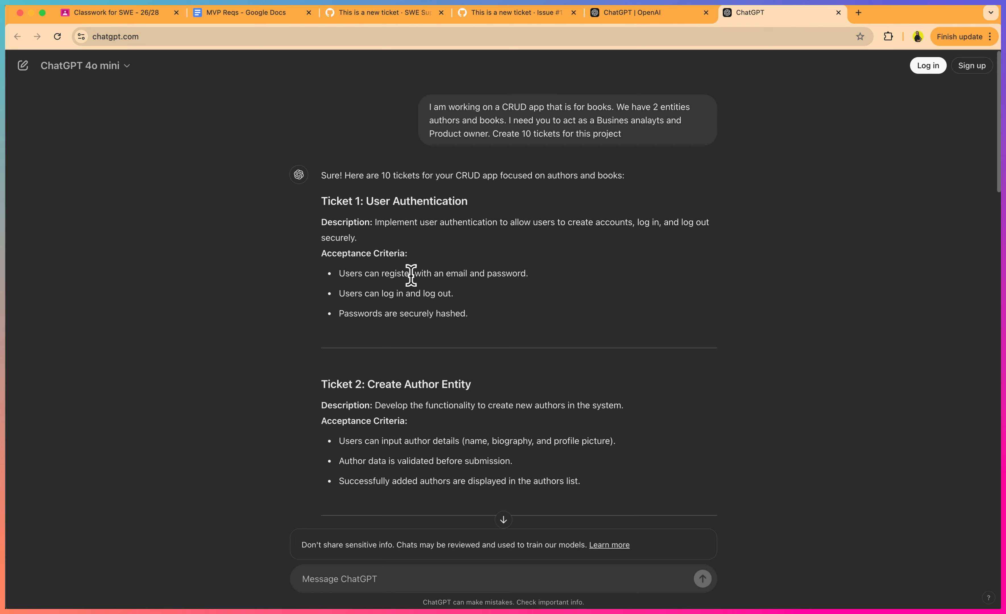
Replace the GitHub issue's title with "User Authentication", copied from Ticket 1 in ChatGPT's reply without the ticket number prefix
left_click_drag(322, 202, 475, 207)
key("ctrl+c")
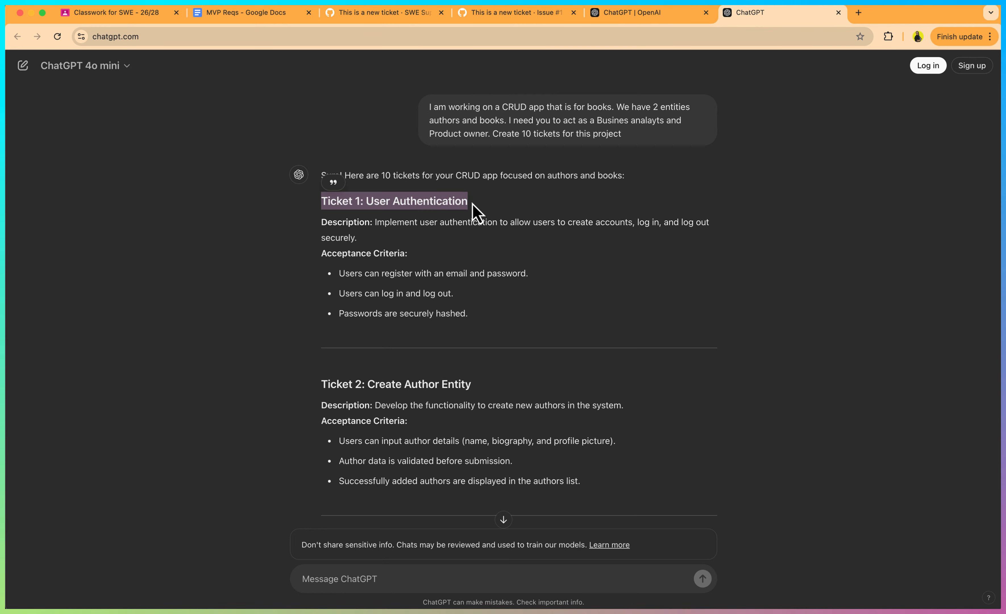
left_click(652, 16)
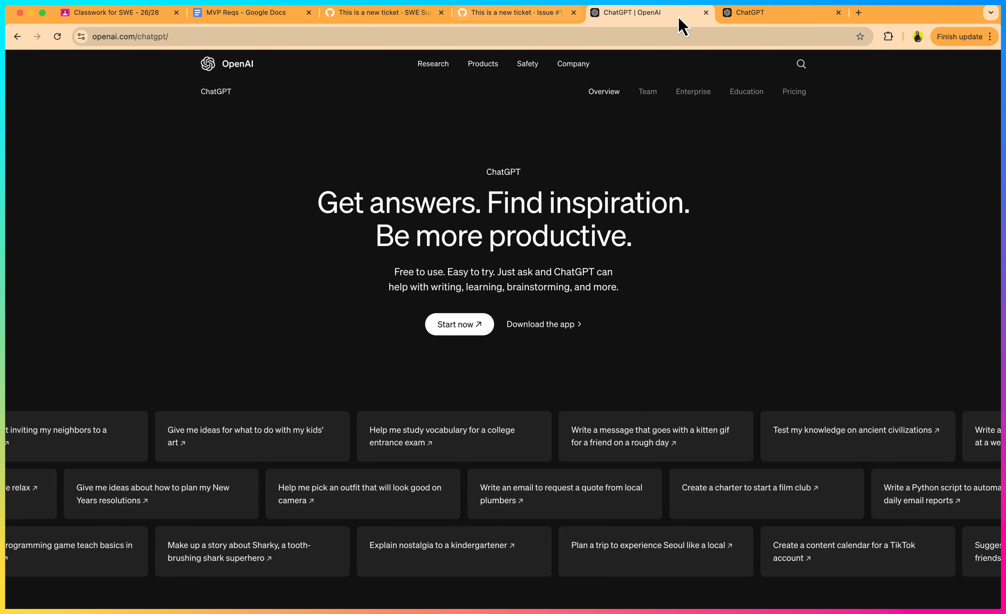
left_click(706, 12)
left_click(512, 13)
left_click(383, 13)
left_click(411, 106)
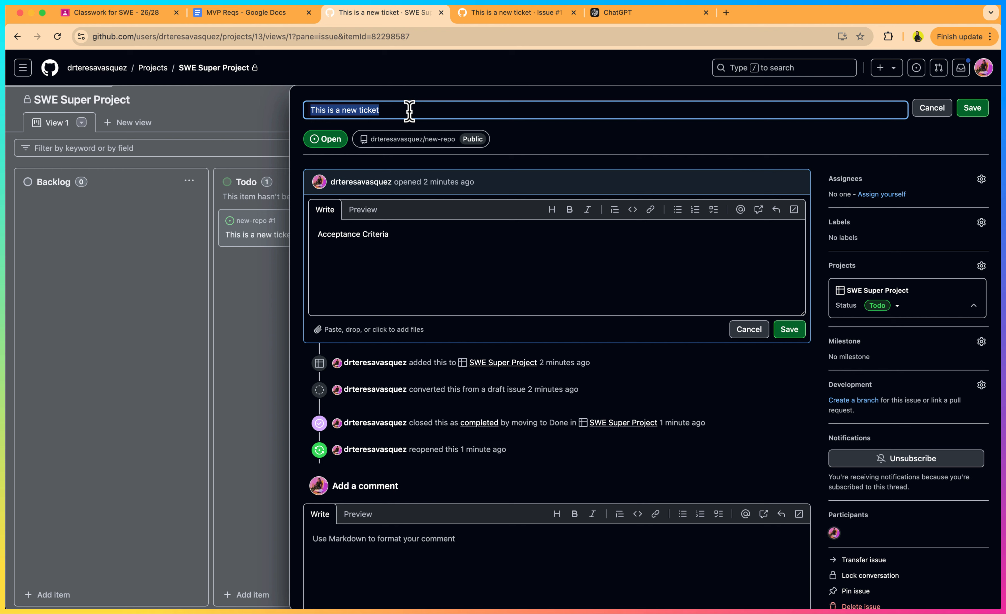
key("ctrl+v")
left_click_drag(345, 109, 313, 108)
key("BackSpace")
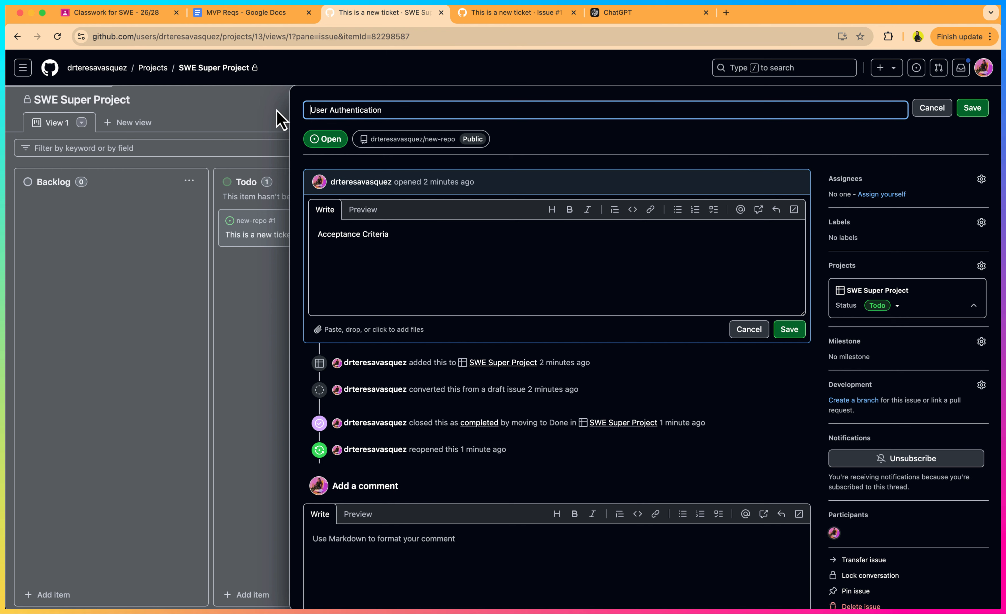
Replace the issue's description with Ticket 1's description and acceptance criteria copied from ChatGPT's reply, and save it
left_click(415, 270)
left_click(546, 14)
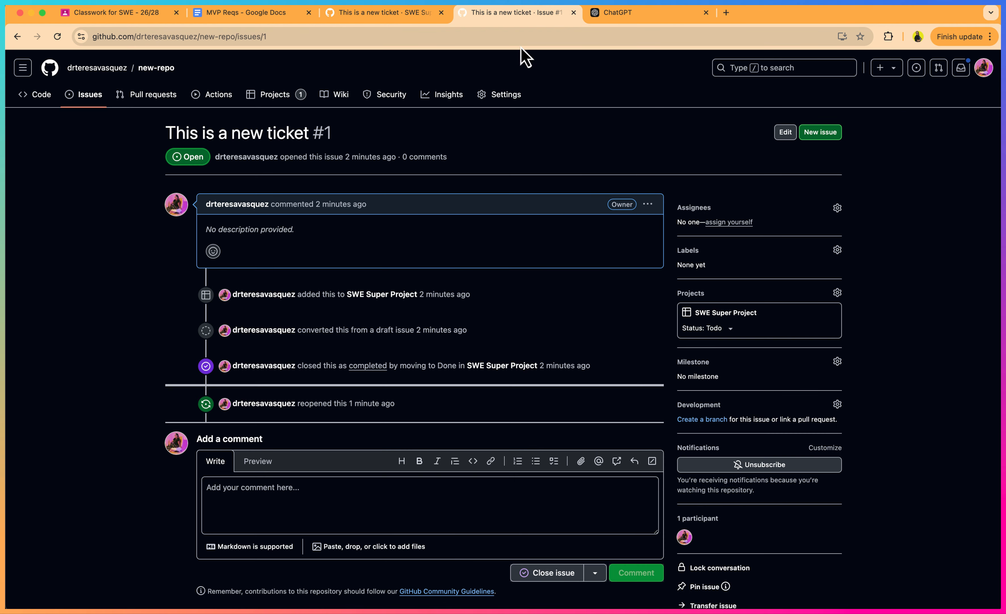
left_click(669, 14)
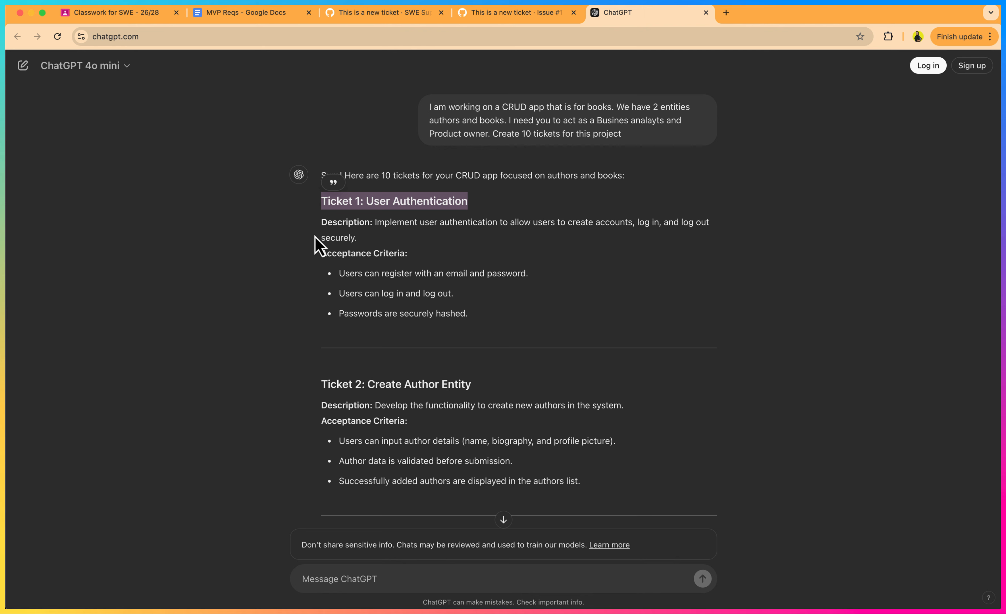
left_click_drag(317, 221, 473, 330)
key("super+c")
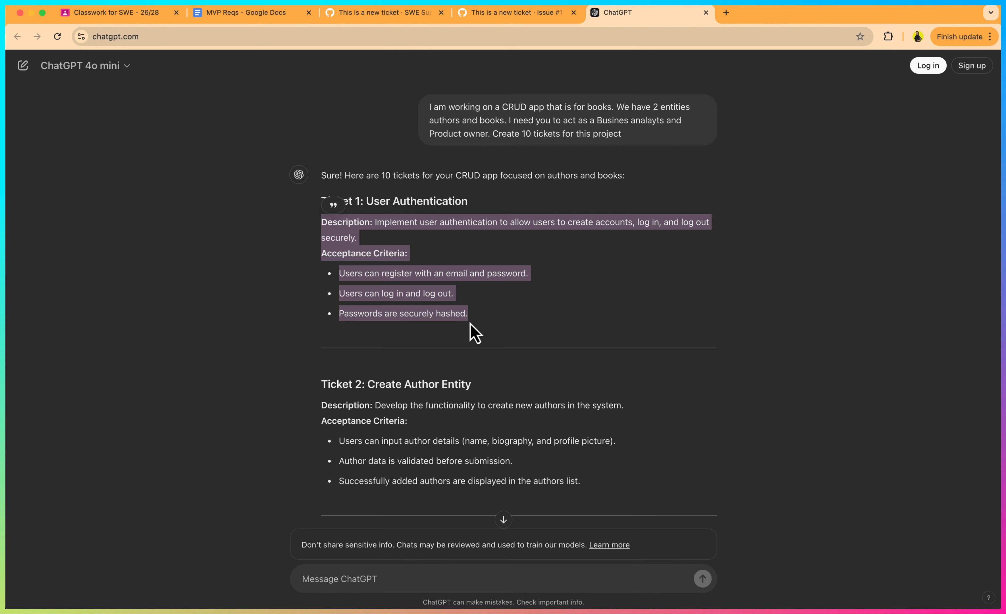
left_click(371, 17)
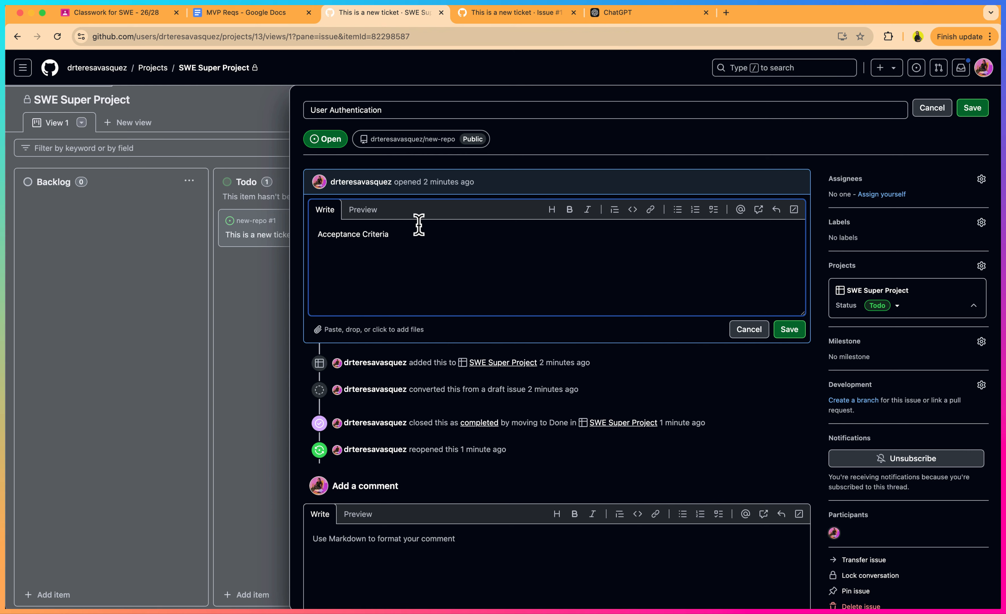
triple_click(379, 240)
key("super+v")
left_click(788, 330)
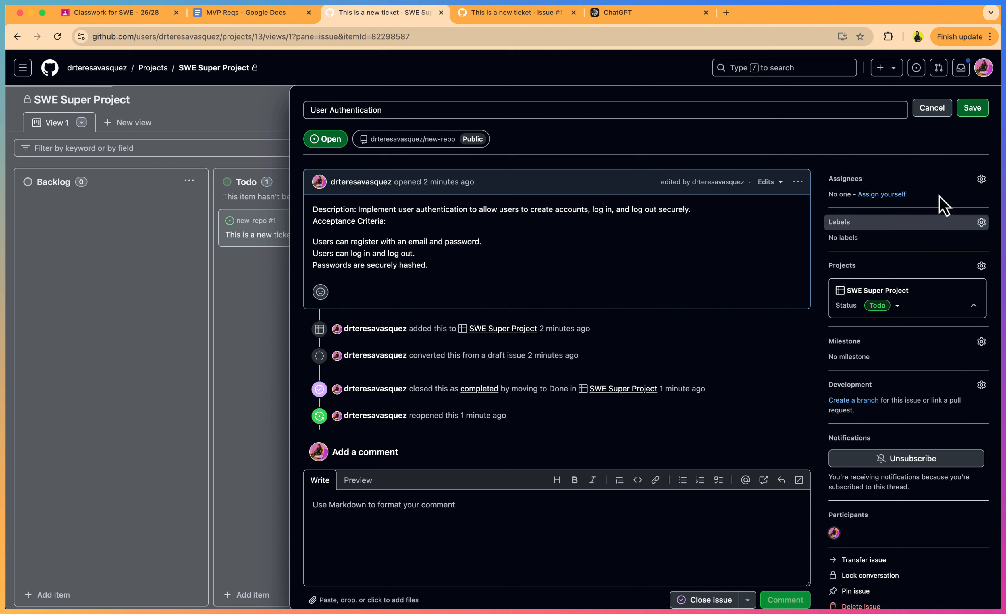
Assign the issue to yourself and search the assignee list for another team member
left_click(885, 196)
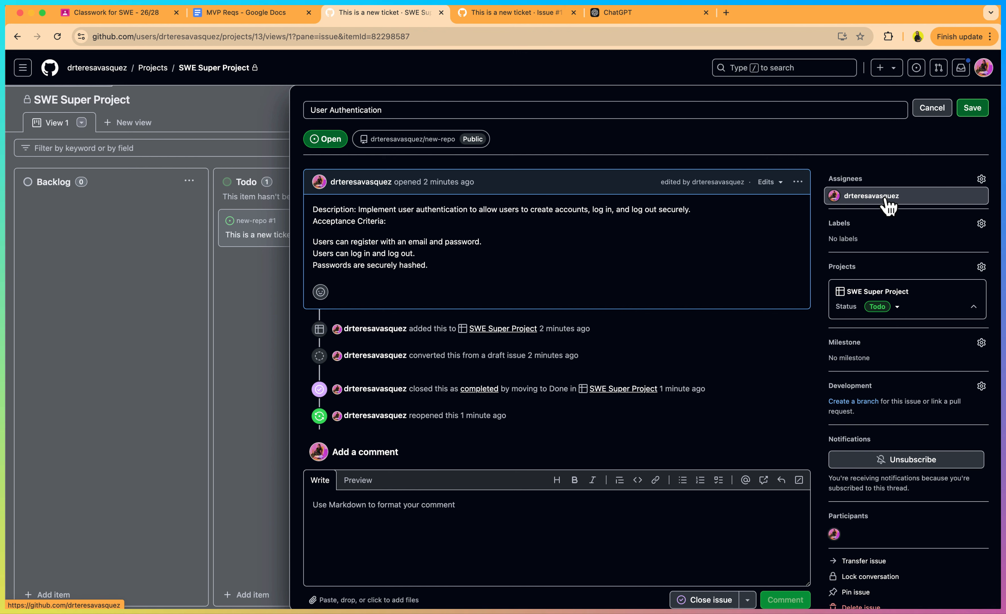
left_click(981, 179)
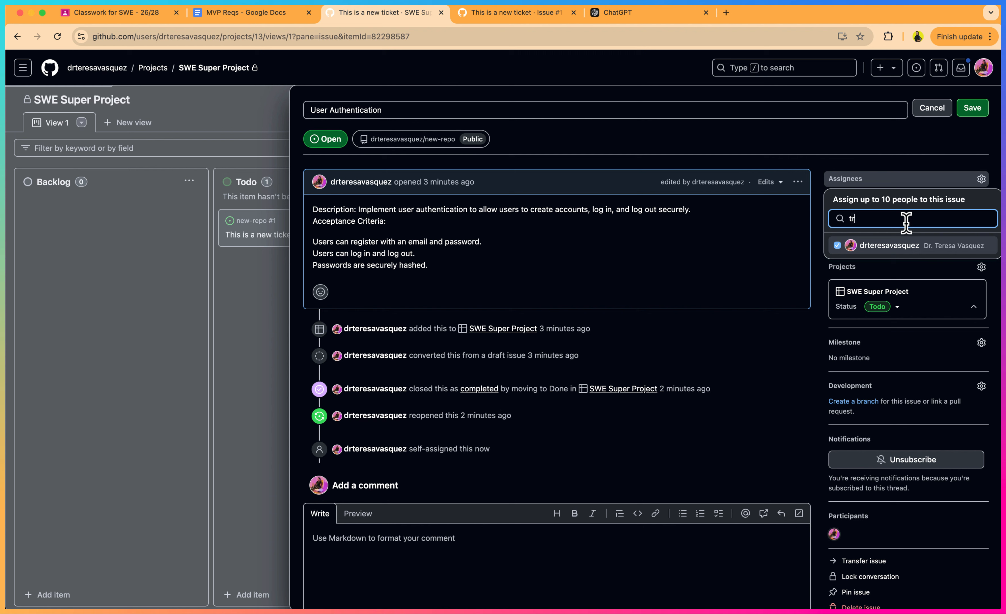
type("trini")
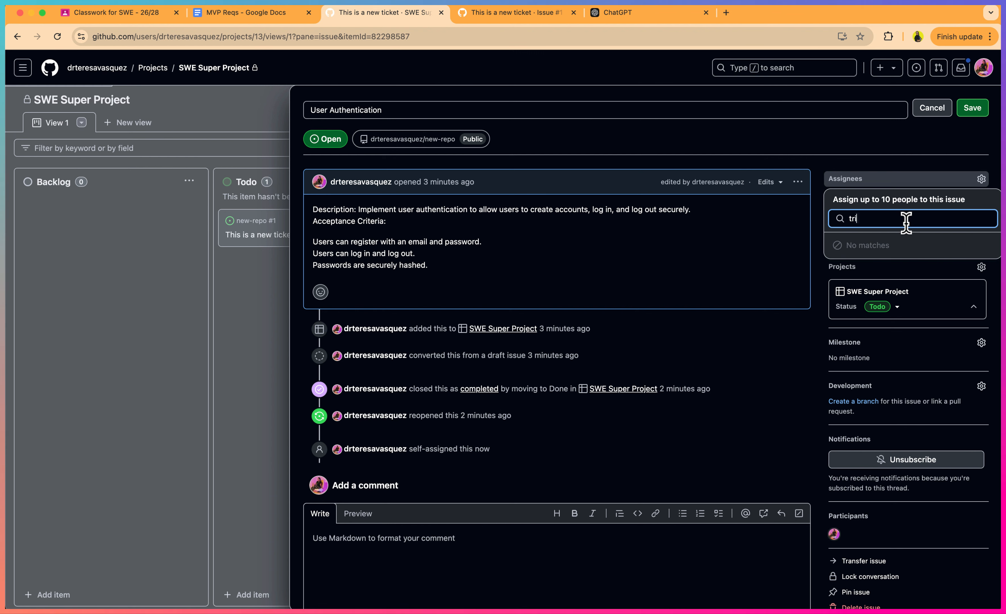
key("BackSpace")
key("BackSpace")
key("BackSpace")
left_click(937, 168)
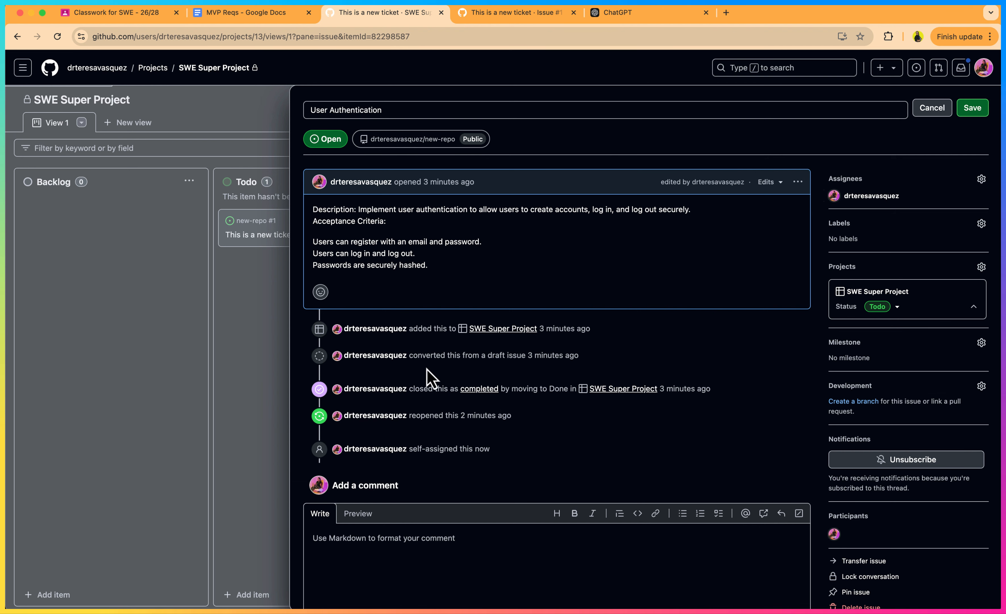
Move the "This is a new ticket" card from Todo to In Progress on the board and check the issue's details
left_click(229, 405)
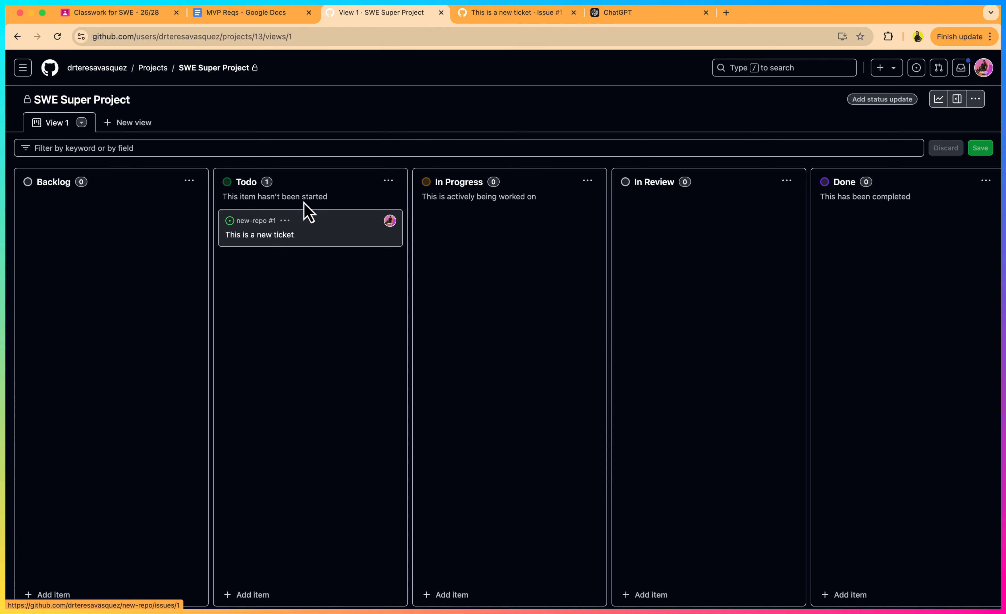
left_click_drag(326, 230, 534, 235)
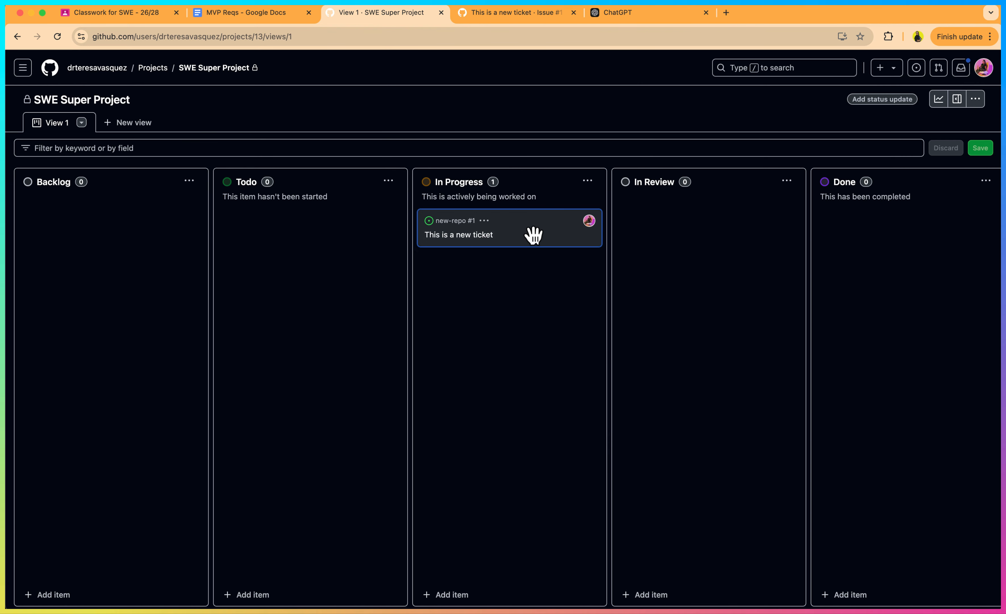
left_click(474, 235)
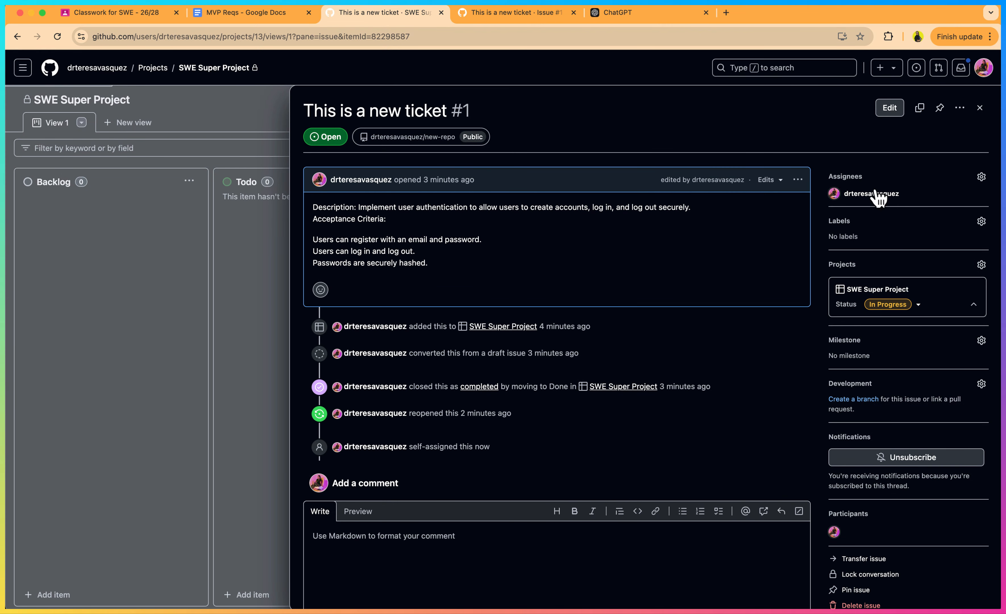
left_click(980, 108)
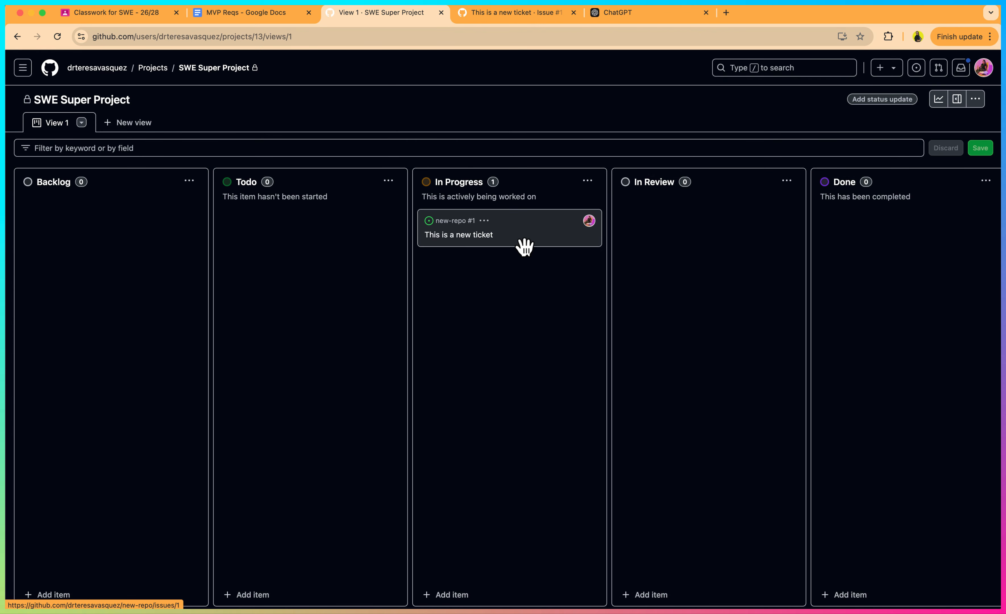
Review the ten tickets in ChatGPT's reply, their descriptions and acceptance criteria, against the project board
left_click(629, 13)
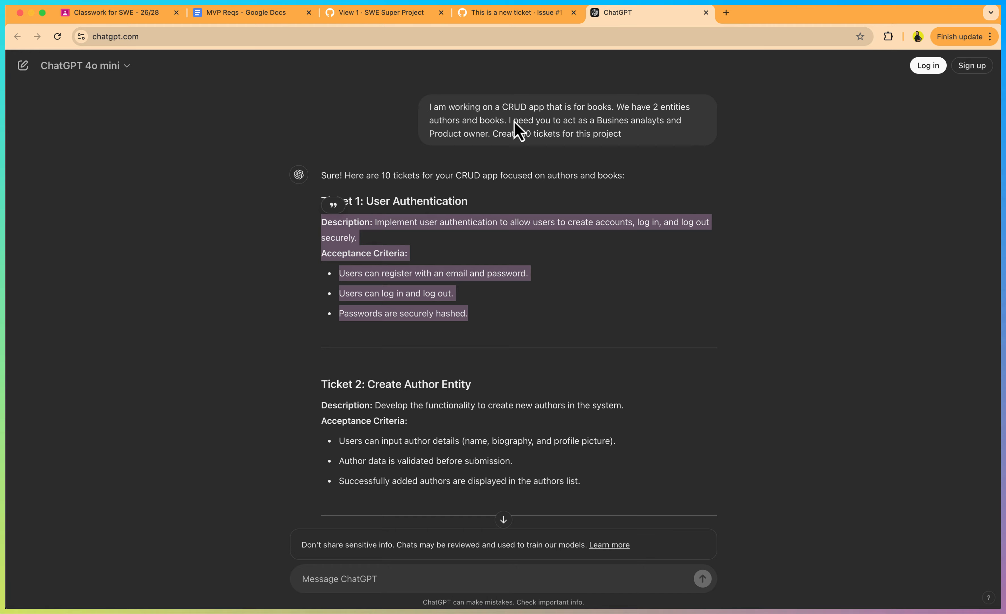
left_click(620, 306)
scroll(549, 343, "down", 6)
scroll(550, 342, "up", 6)
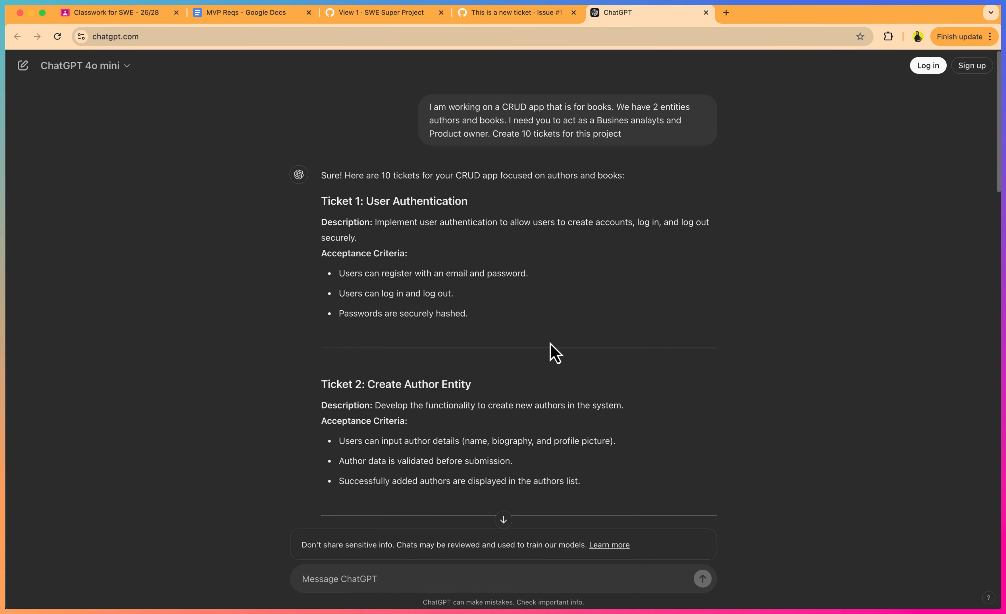
scroll(550, 342, "down", 15)
scroll(550, 343, "down", 5)
scroll(549, 343, "up", 15)
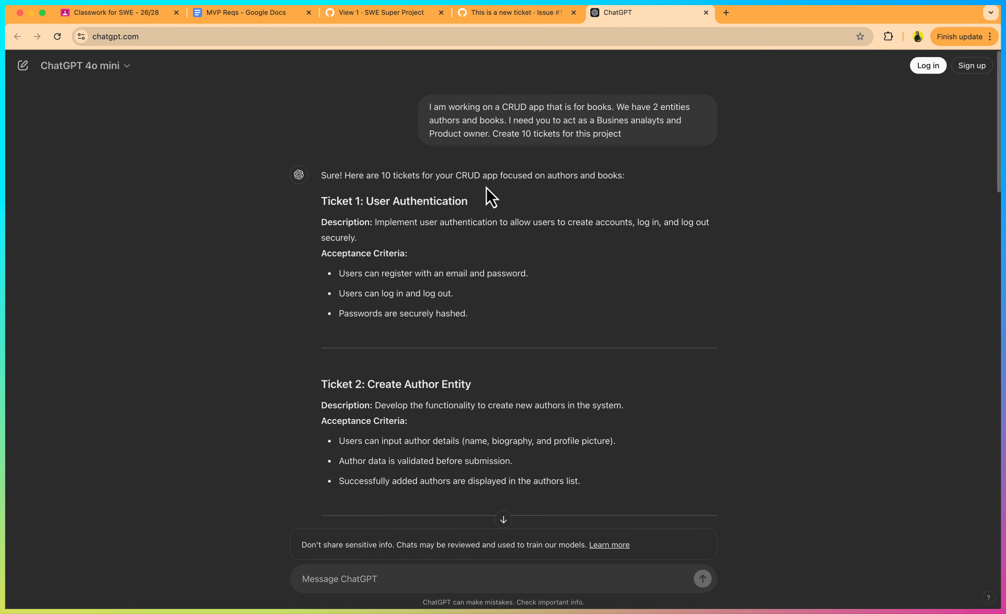
left_click_drag(318, 201, 530, 335)
left_click(532, 334)
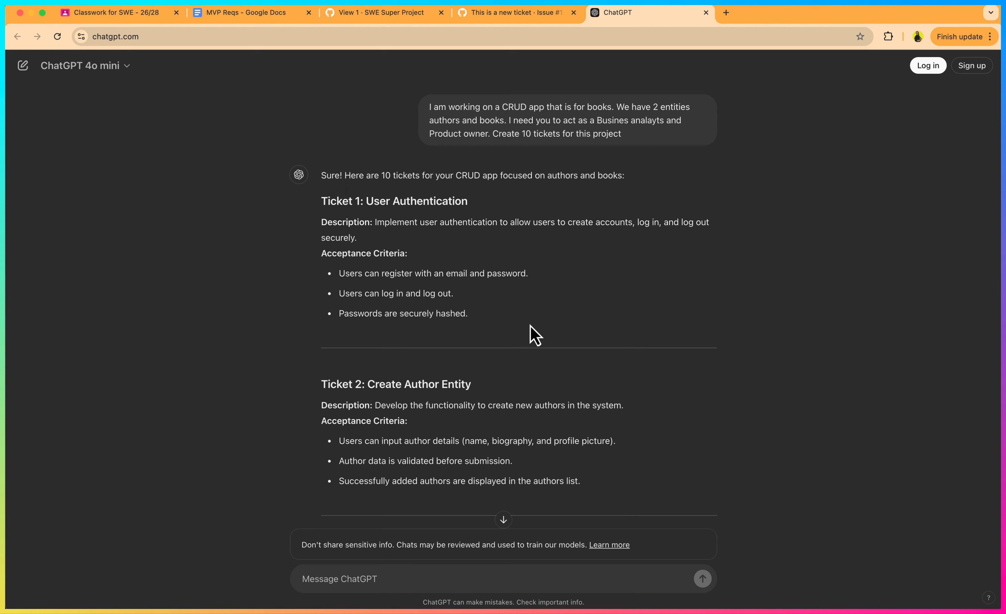
scroll(440, 337, "down", 1)
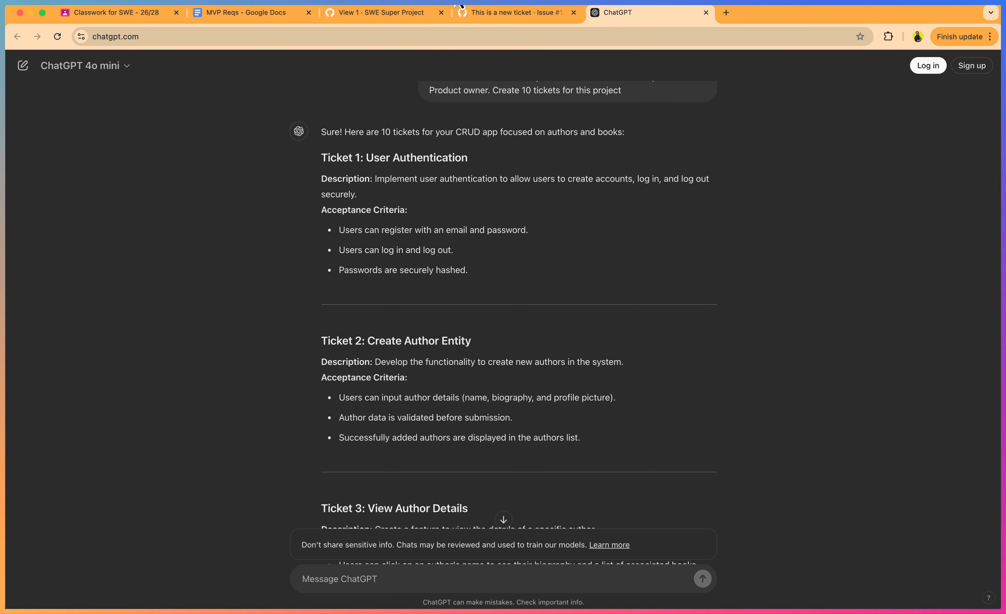
left_click(410, 21)
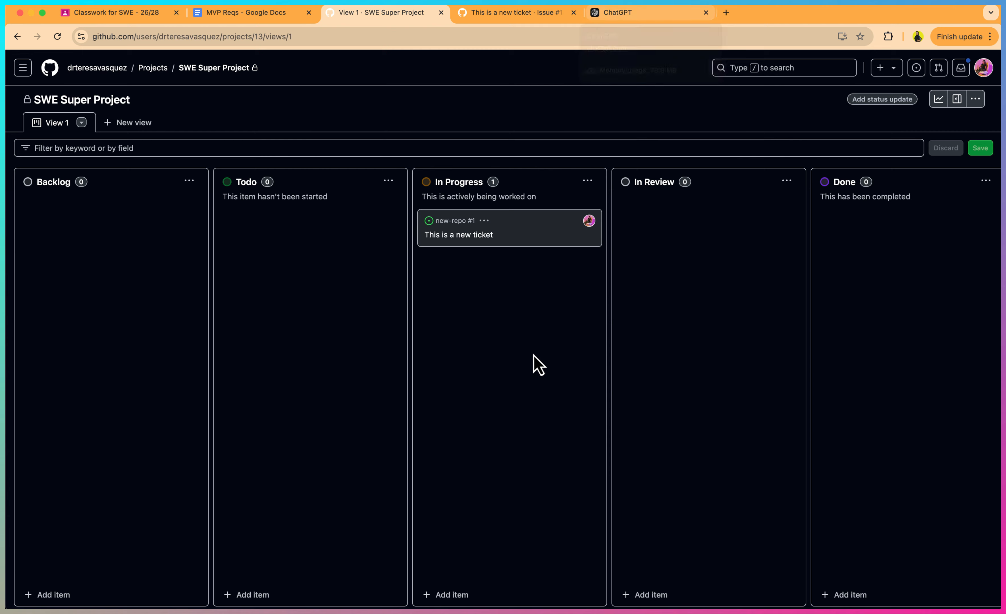
left_click(646, 16)
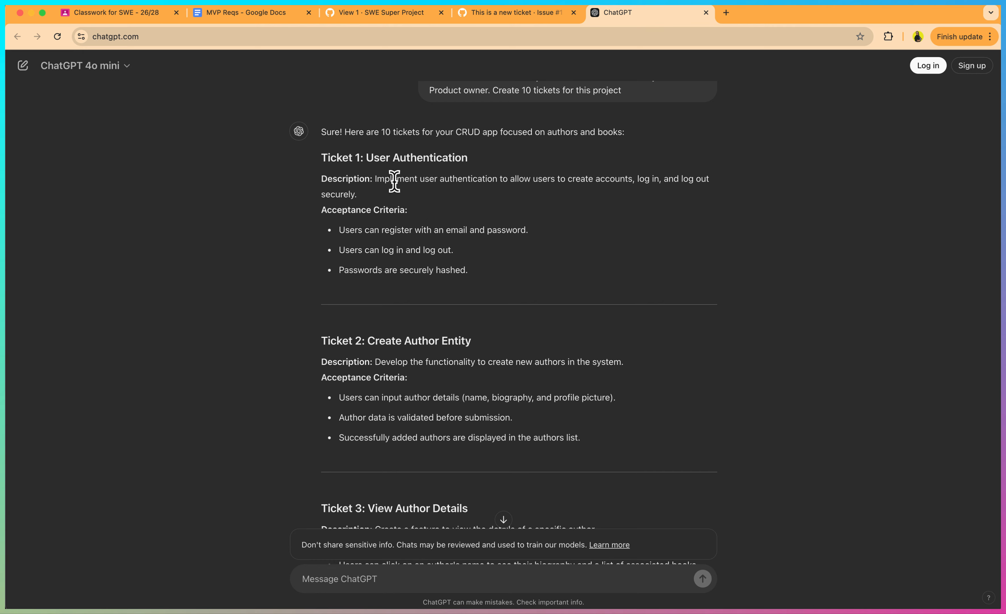
left_click_drag(318, 126, 555, 304)
left_click(556, 293)
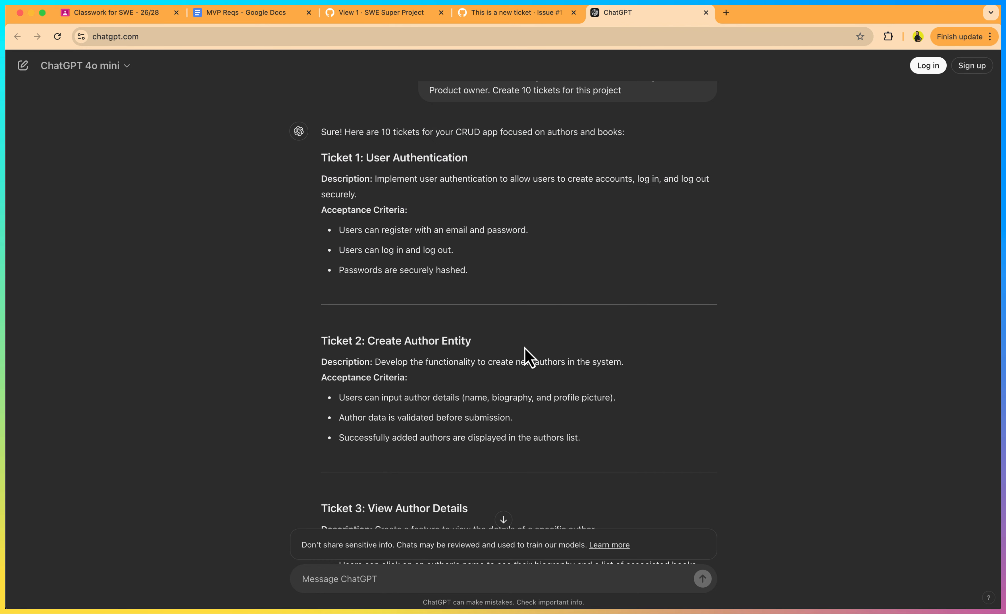
scroll(420, 351, "down", 15)
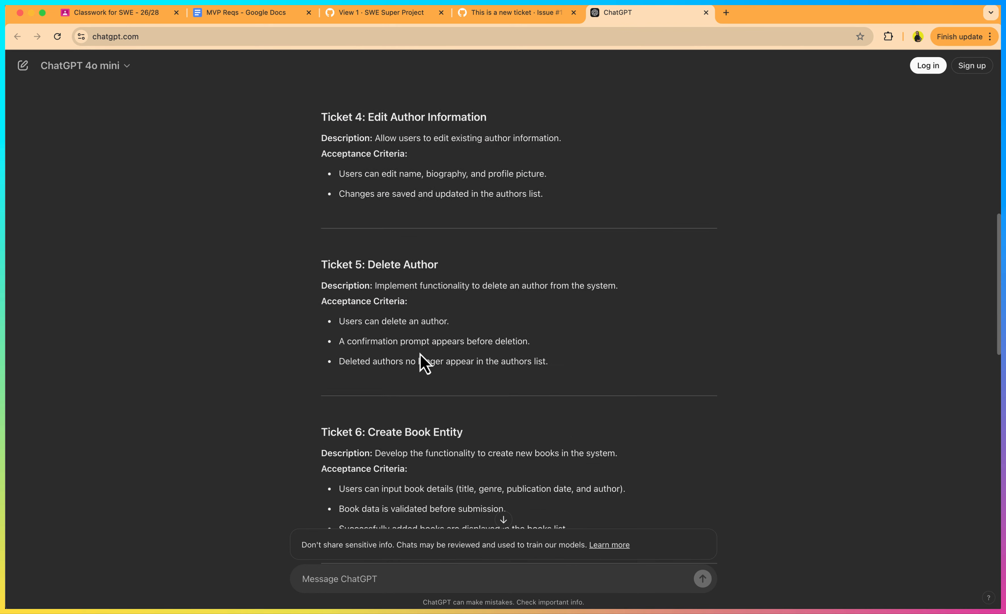
In the SWE Super Project settings, set the visibility to Public and enter "This is something about this project" as the README
left_click(412, 14)
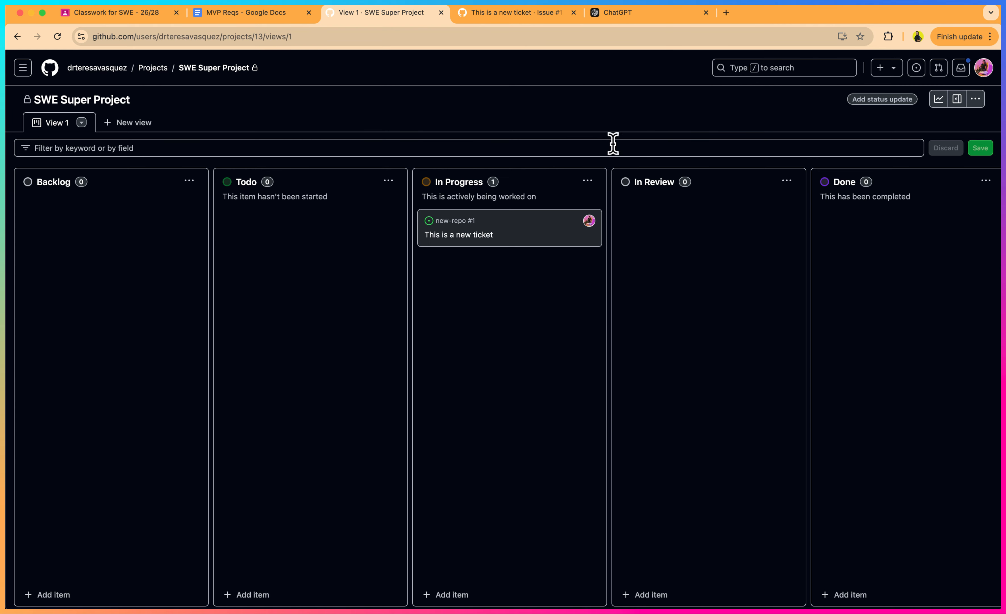
left_click(255, 69)
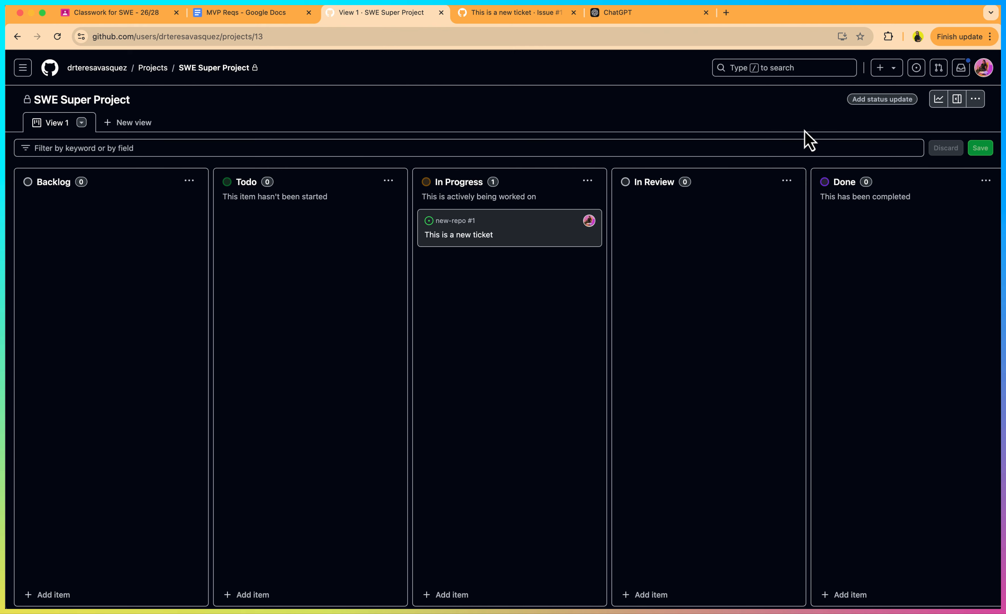
left_click(977, 100)
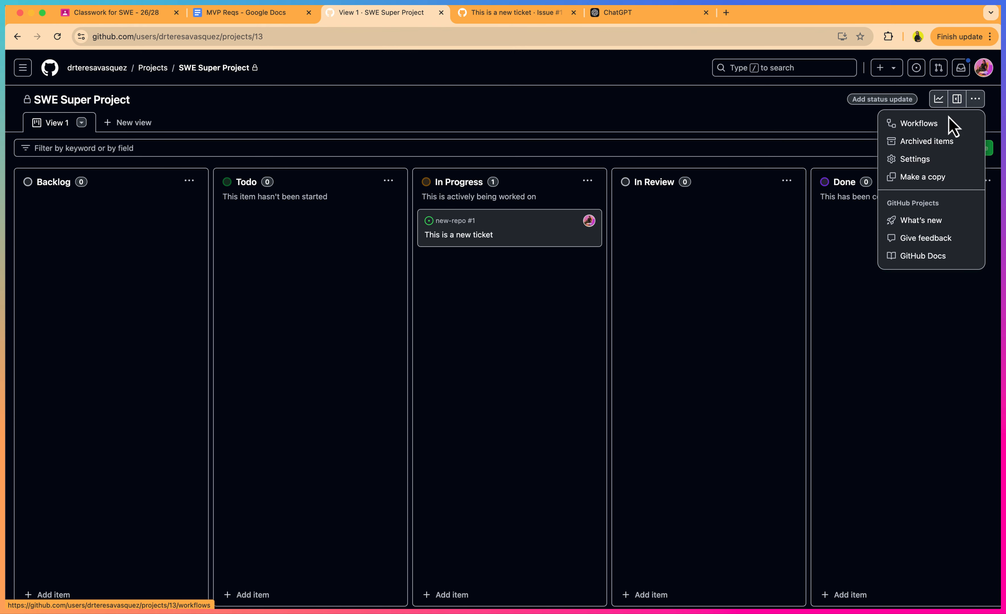
left_click(929, 163)
scroll(652, 252, "down", 2)
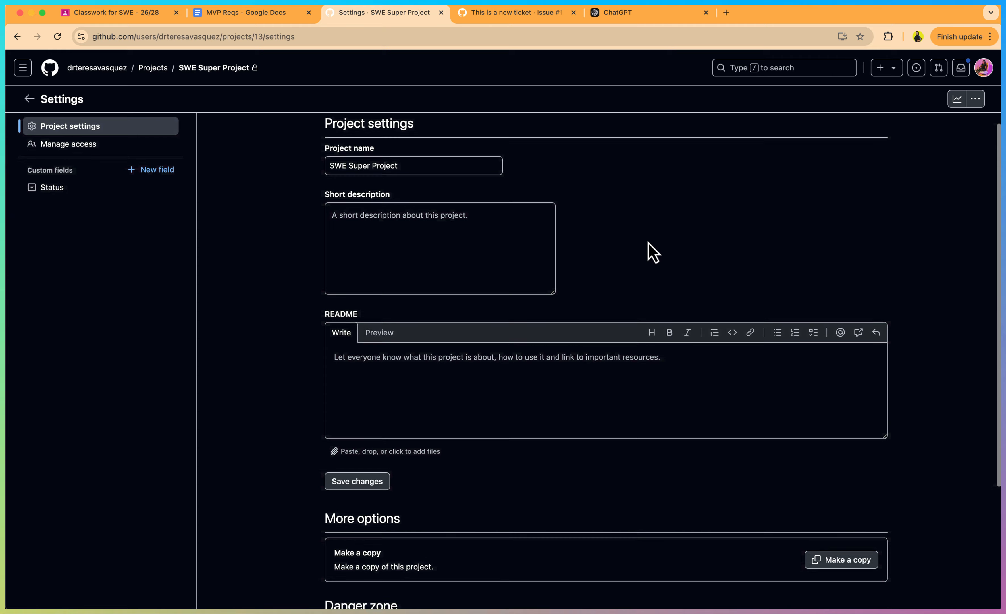
scroll(652, 252, "down", 4)
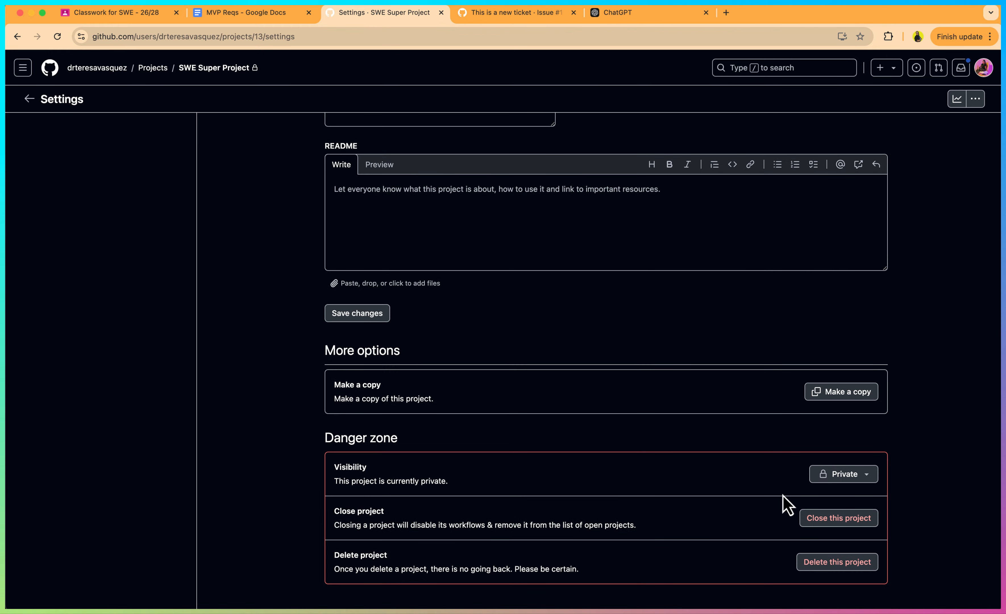
left_click(860, 480)
left_click(764, 540)
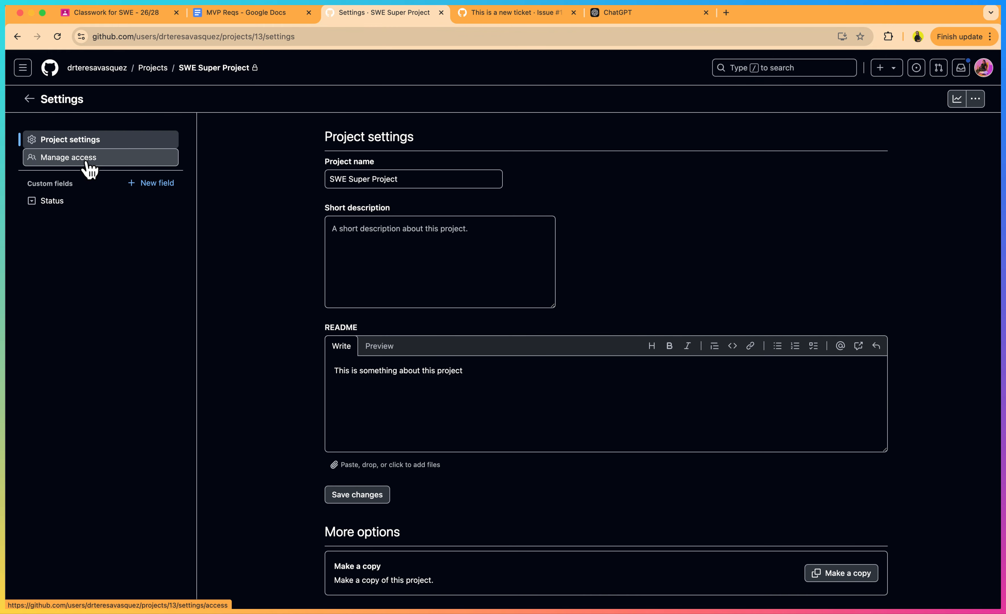
Find a teammate by username in the project's access settings and invite them as a collaborator with the Admin role
left_click(85, 159)
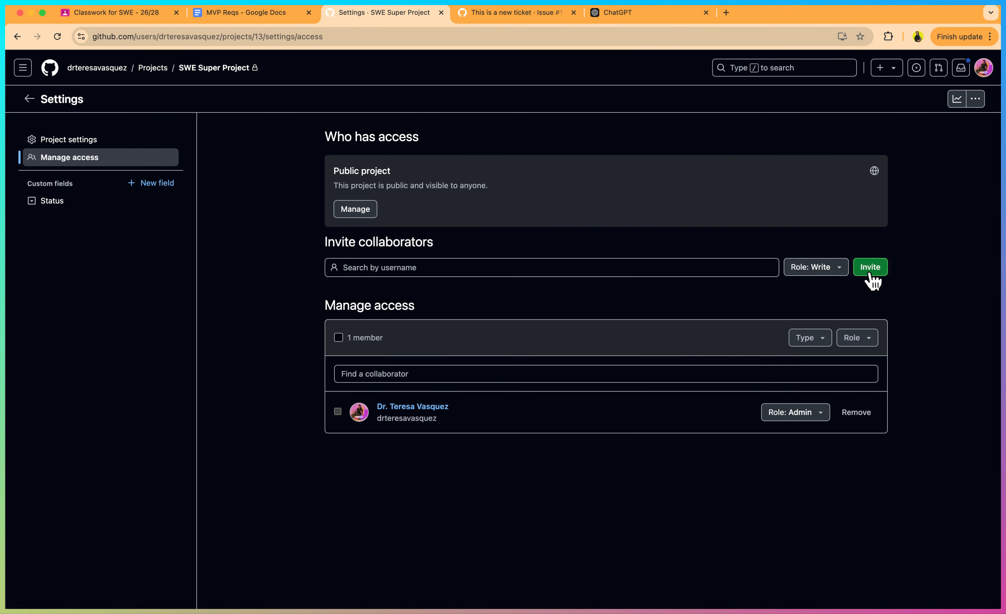
left_click(676, 264)
type("trini")
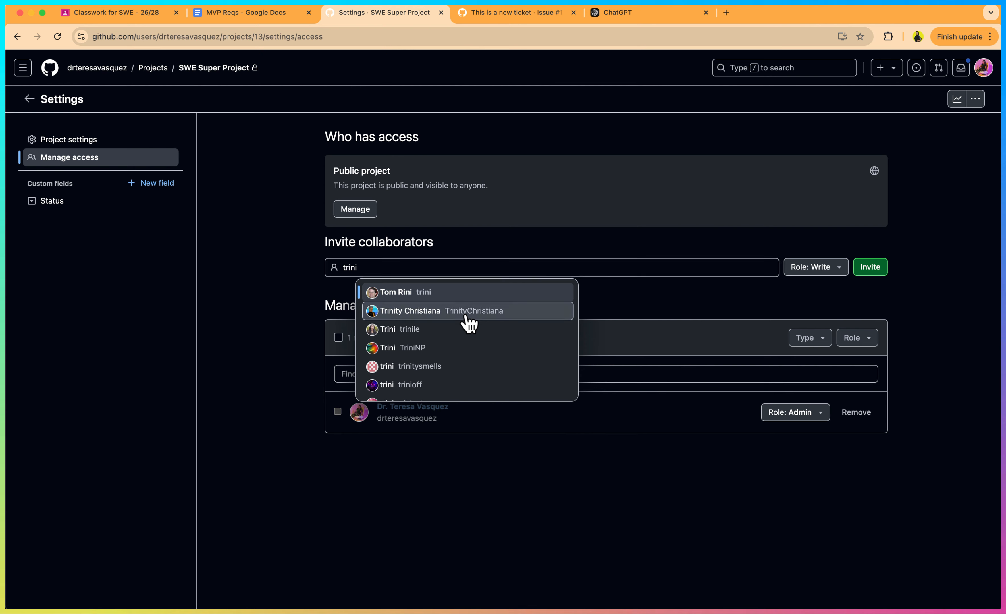
left_click(468, 310)
left_click(836, 271)
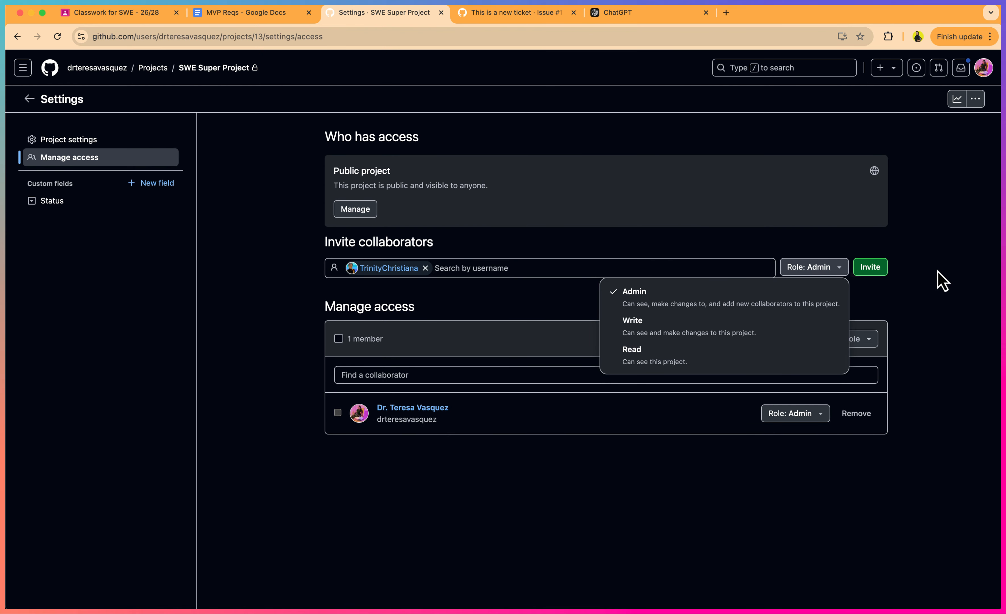
left_click(941, 281)
left_click(870, 274)
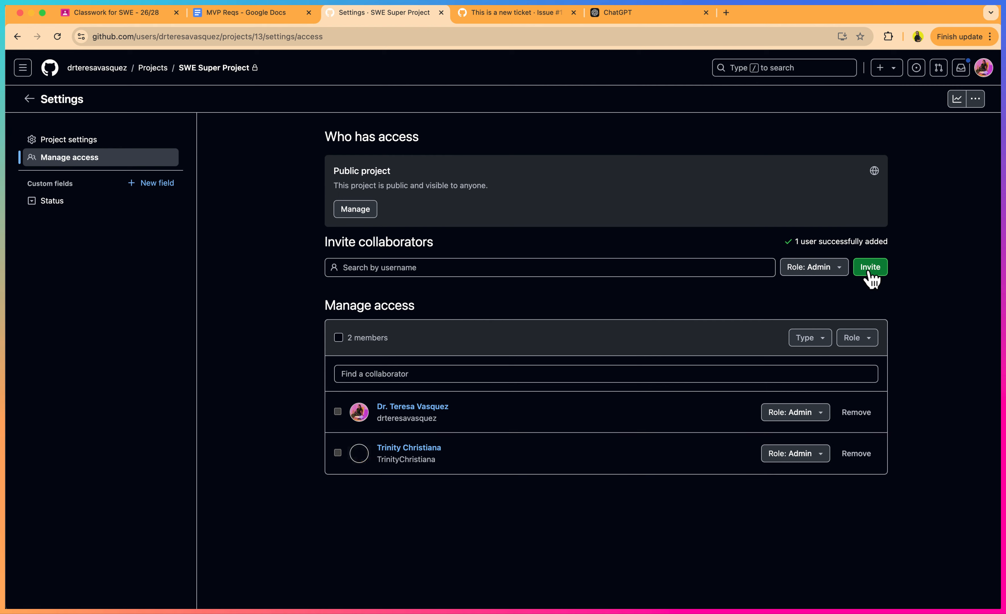